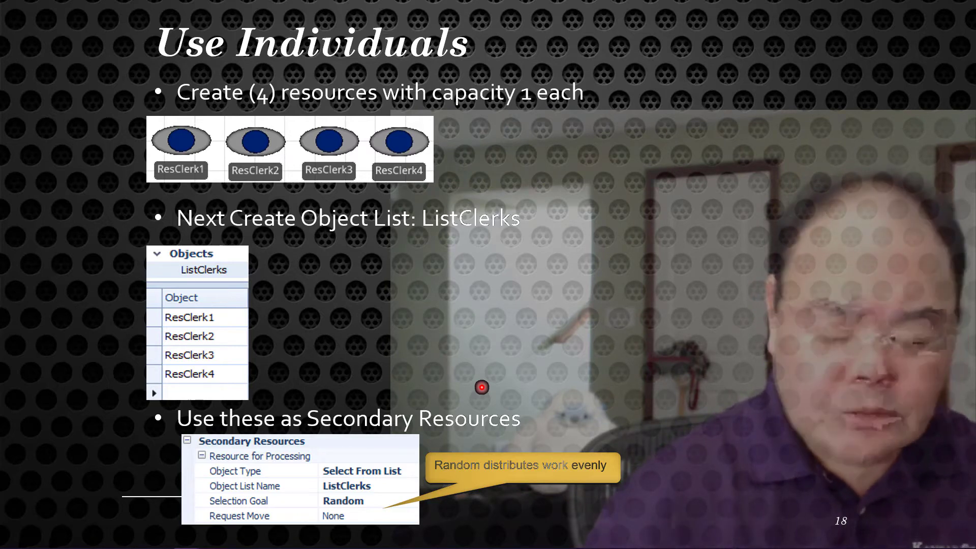
key(Right)
key(Left)
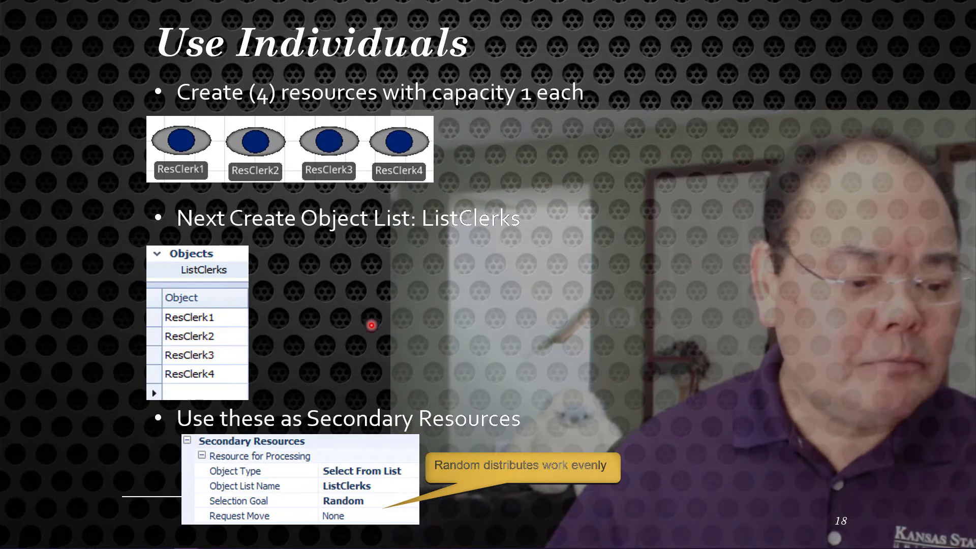
Switch to the Chap8-1 model in Simio and add a Resource named ResClerk below SrvRegistration
mouse_move(612, 543)
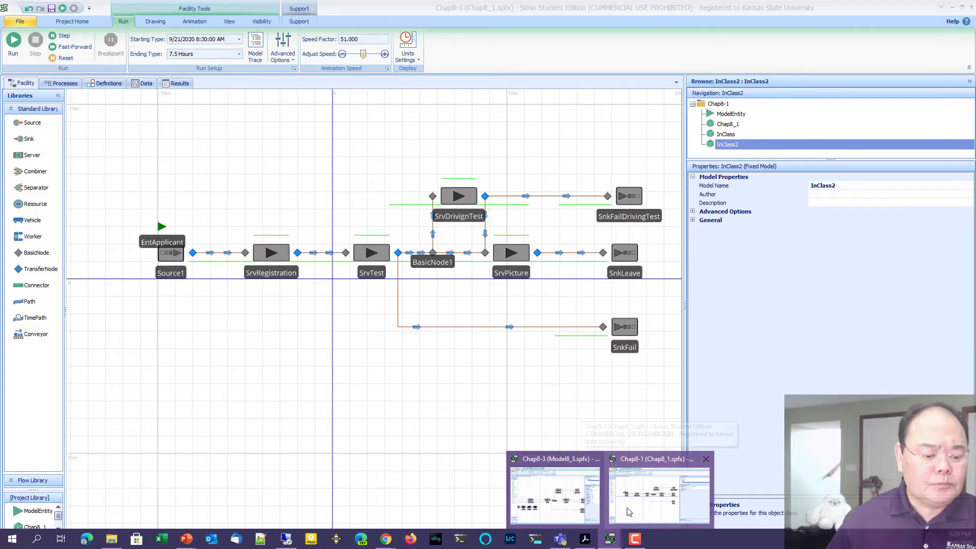
click(626, 513)
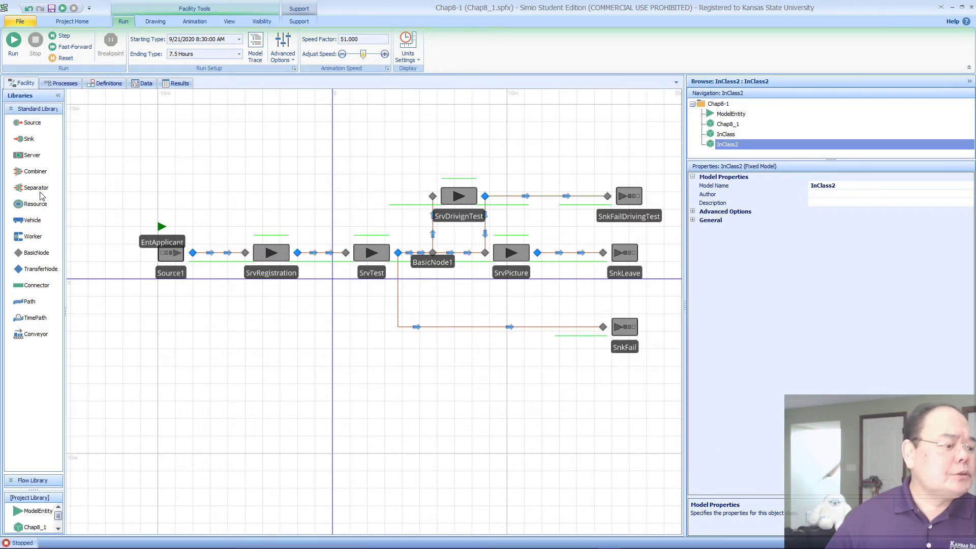
drag(45, 208, 278, 306)
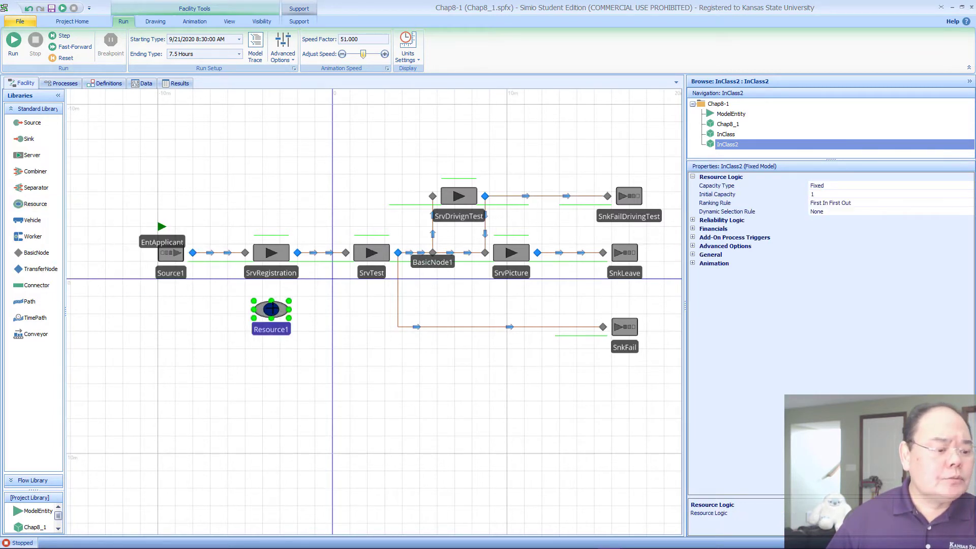
double_click(275, 330)
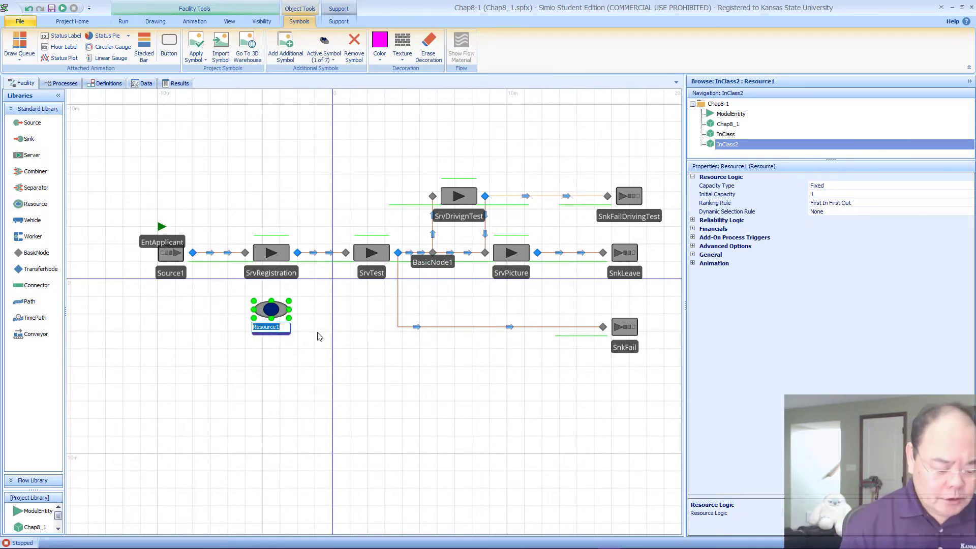
text(Res)
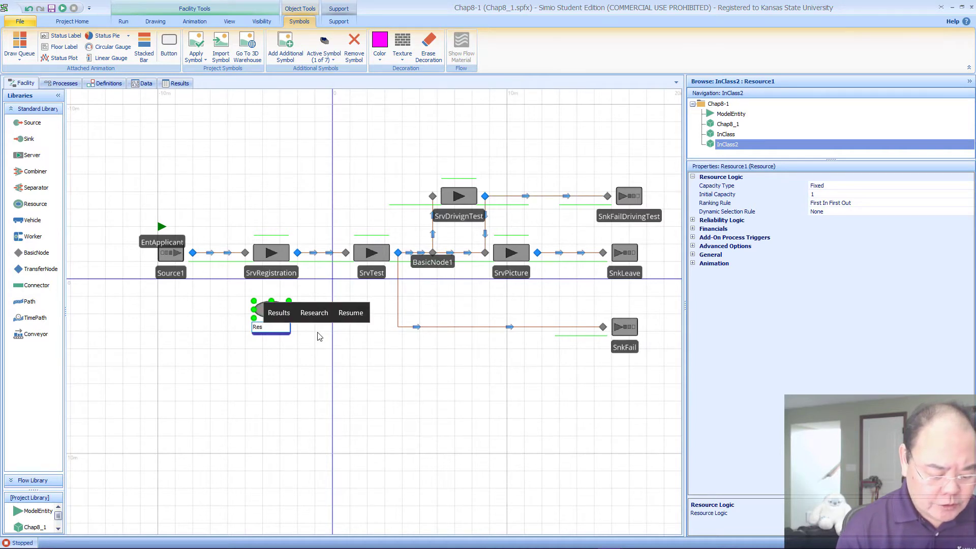
text(Clerk)
key(Return)
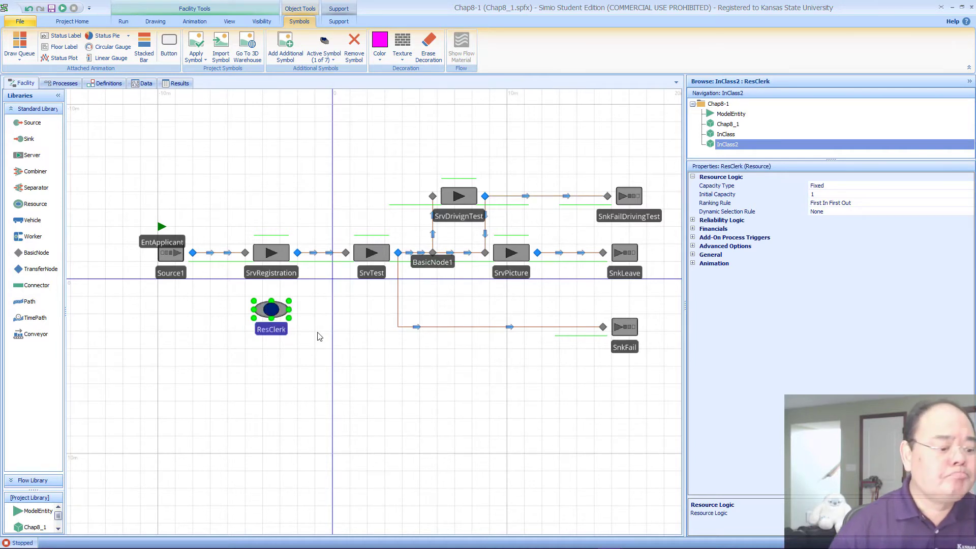
Set the initial capacity of ResClerk to 4 and of SrvRegistration to 3
click(814, 195)
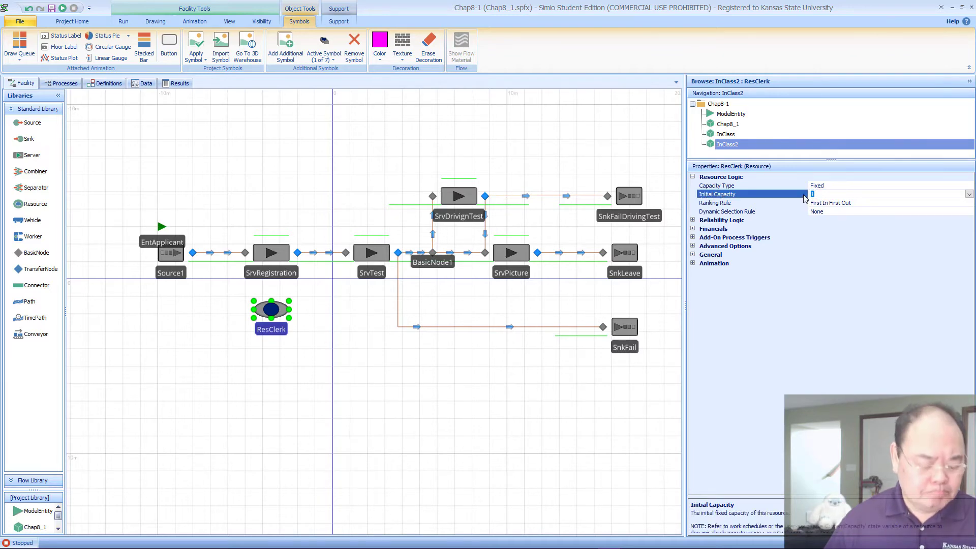
click(364, 342)
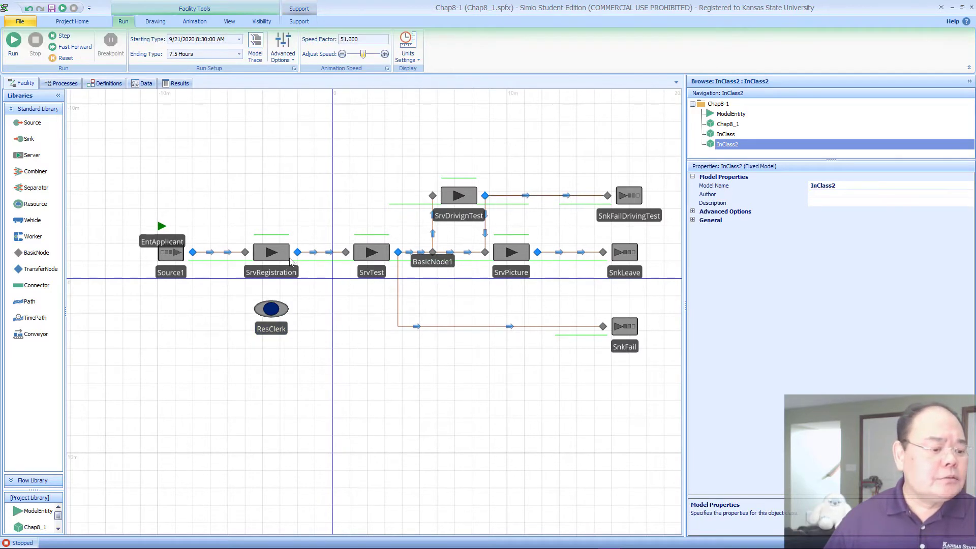
click(288, 259)
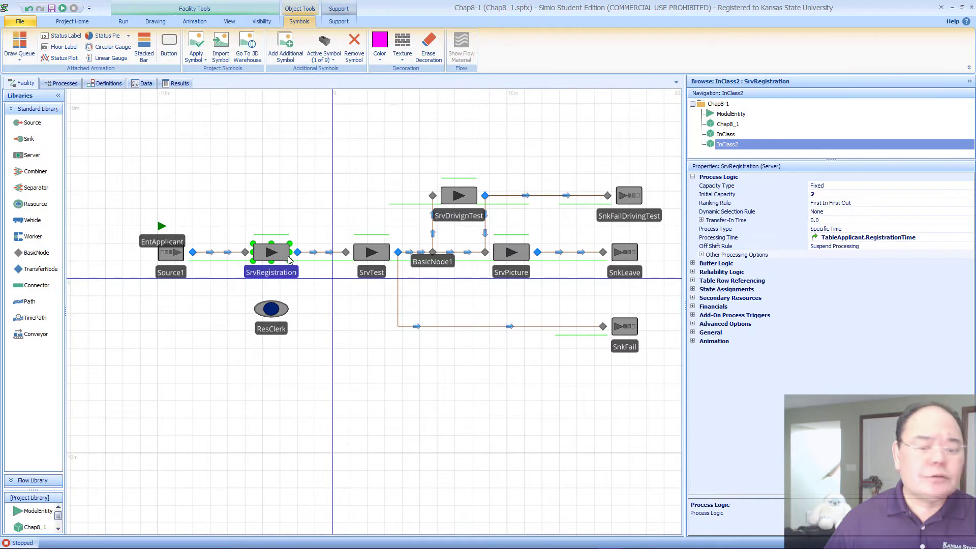
click(814, 195)
text(3)
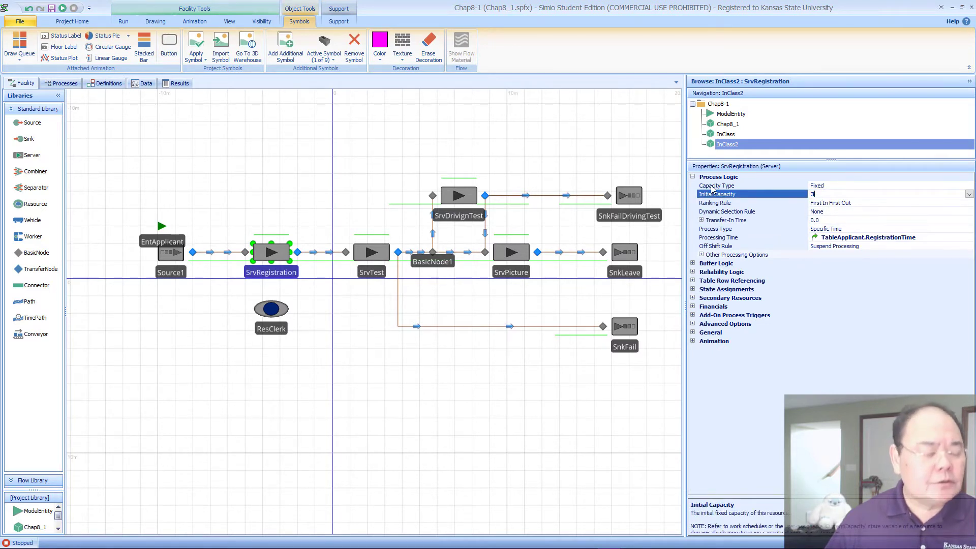
click(392, 164)
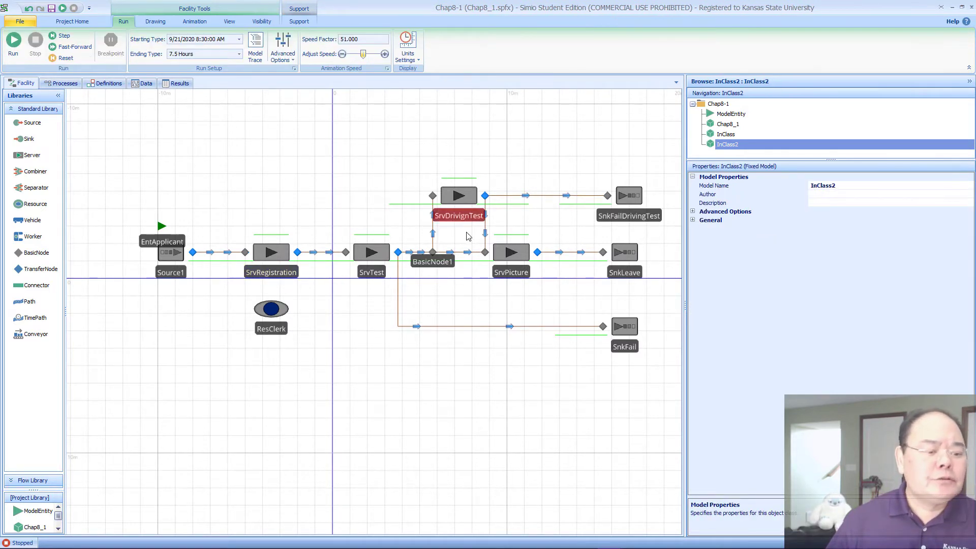
click(511, 252)
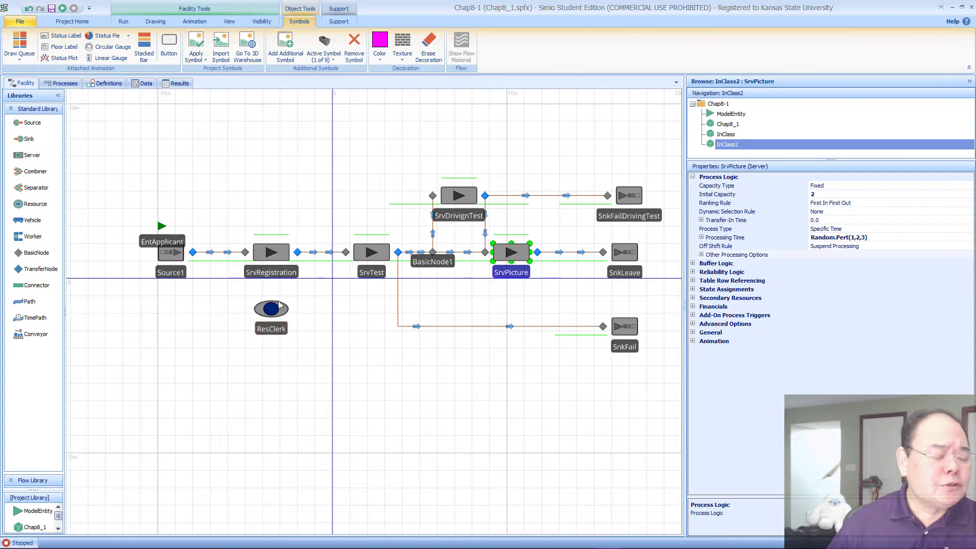
Add the specific object ResClerk as a secondary resource for processing at SrvRegistration
click(277, 274)
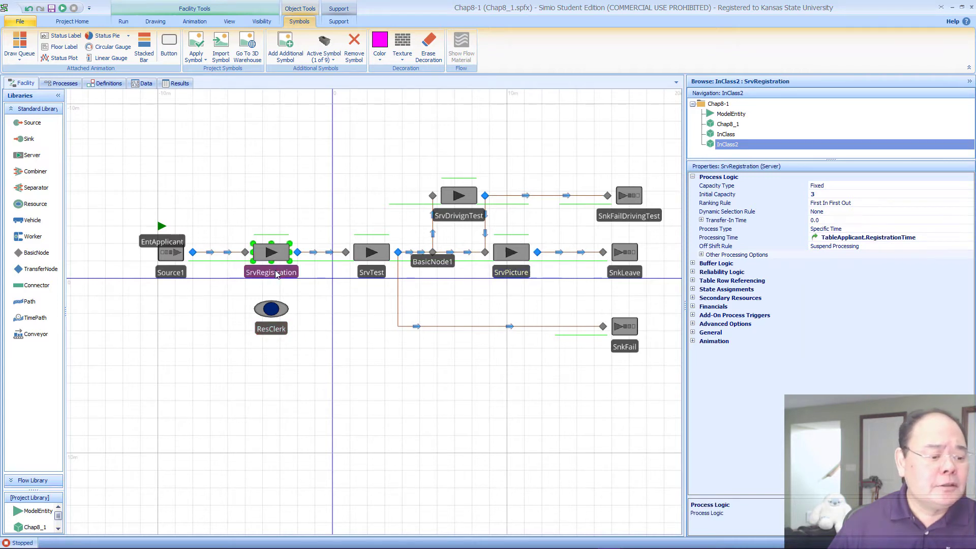
click(692, 298)
click(692, 298)
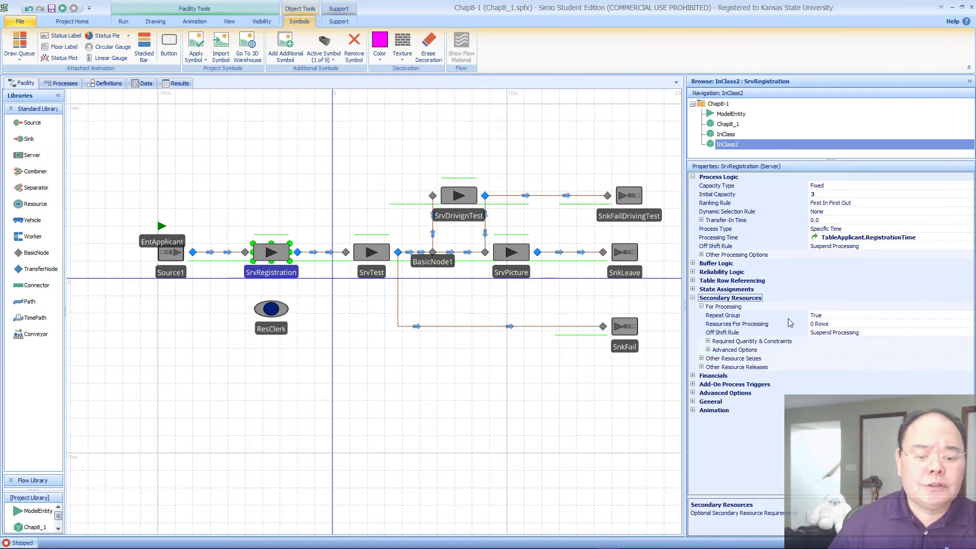
click(864, 327)
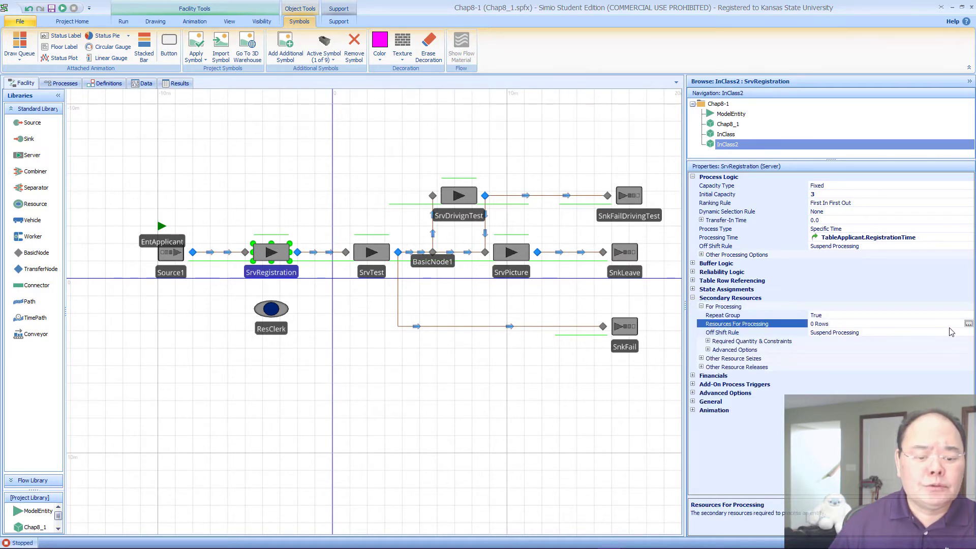
click(969, 323)
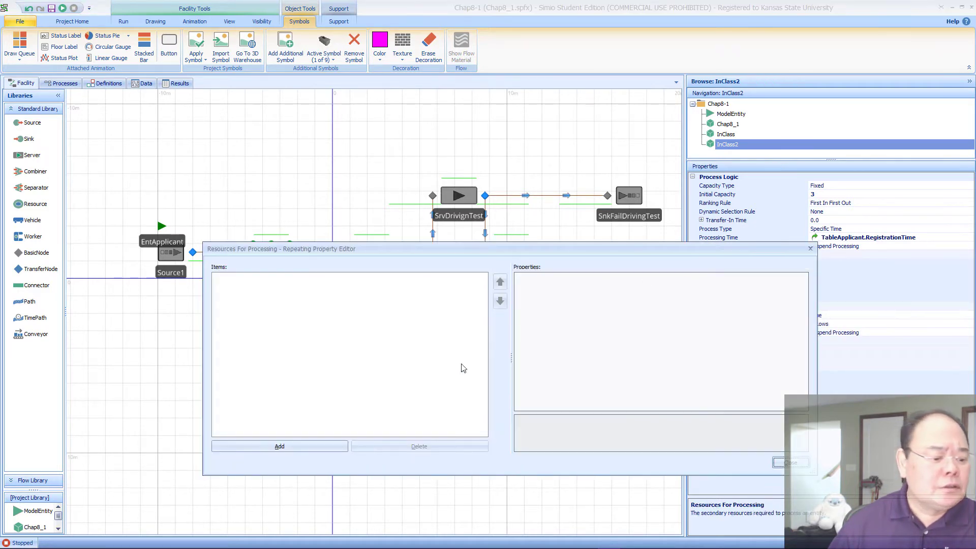
click(326, 445)
click(701, 295)
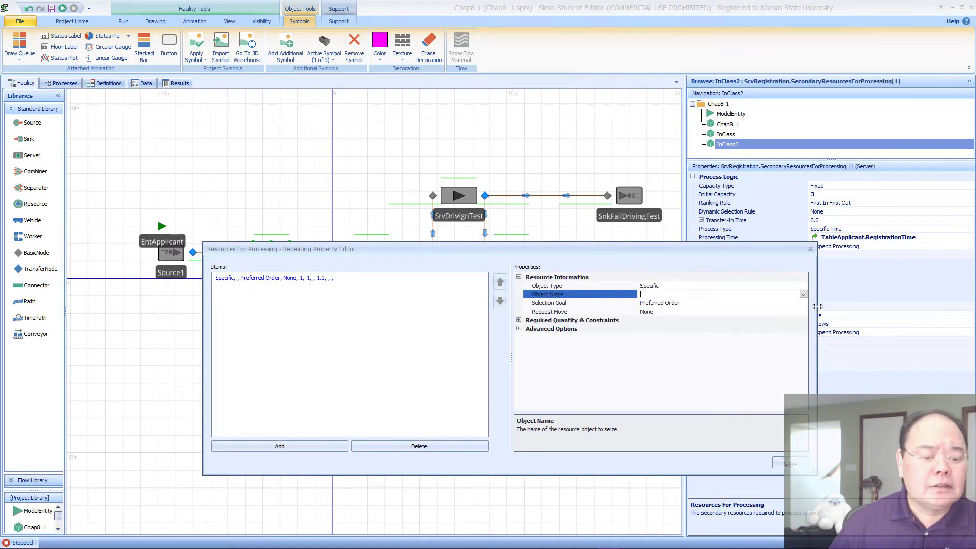
click(803, 294)
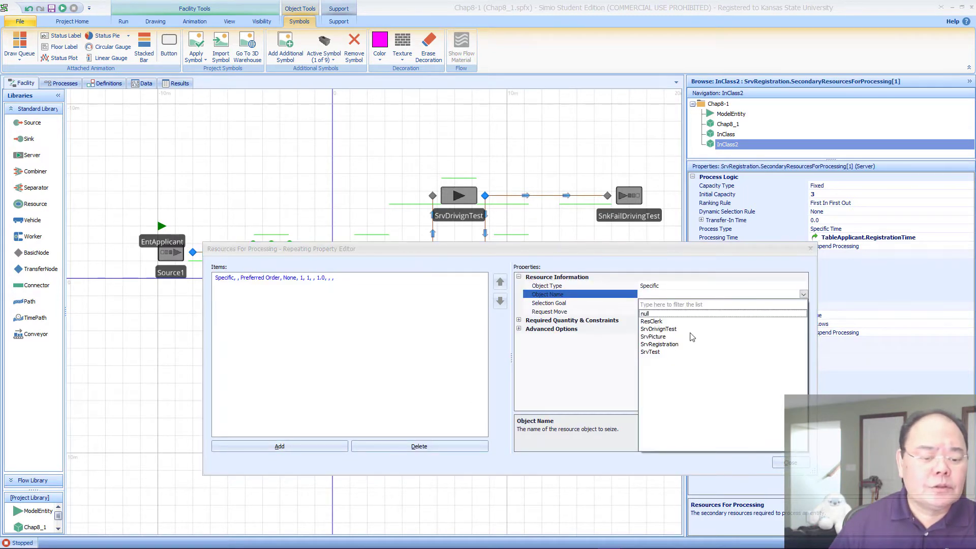
click(653, 322)
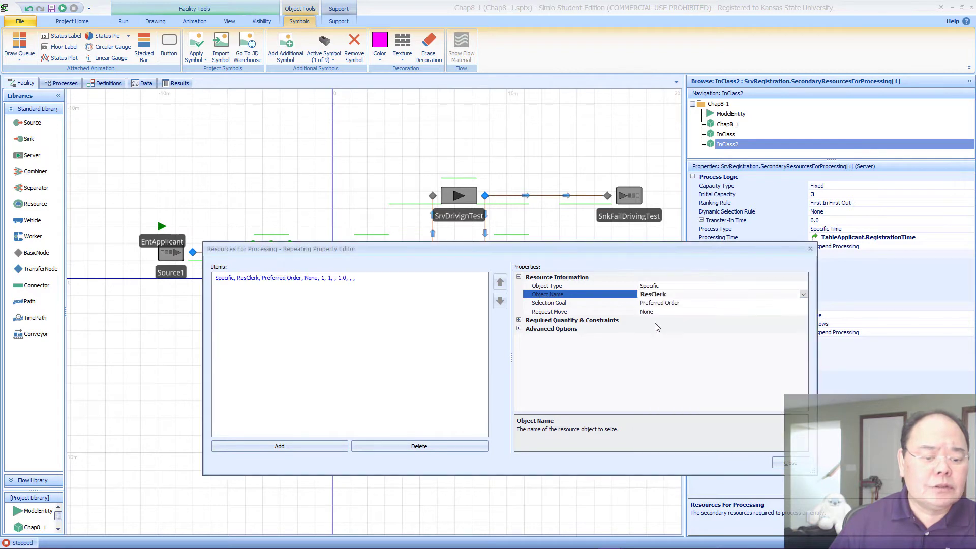
click(519, 320)
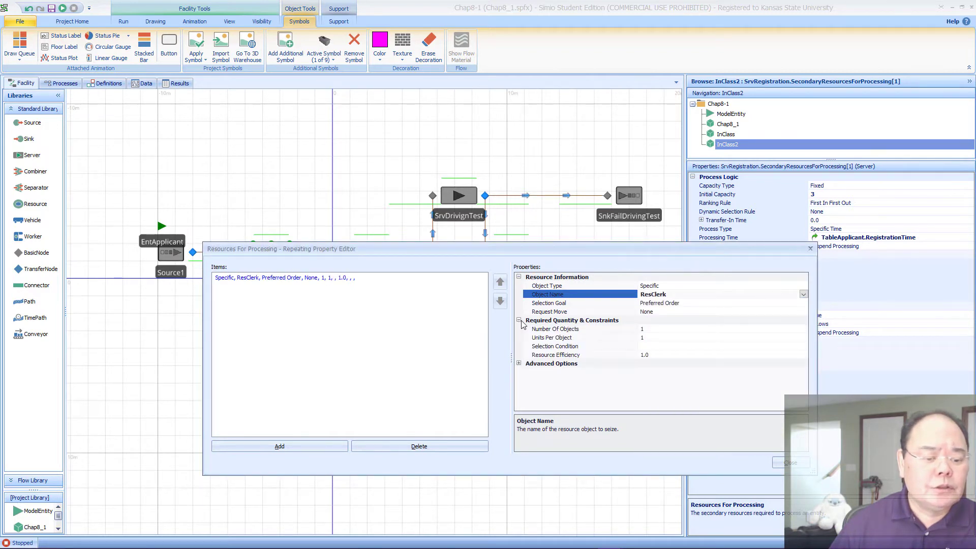
click(789, 462)
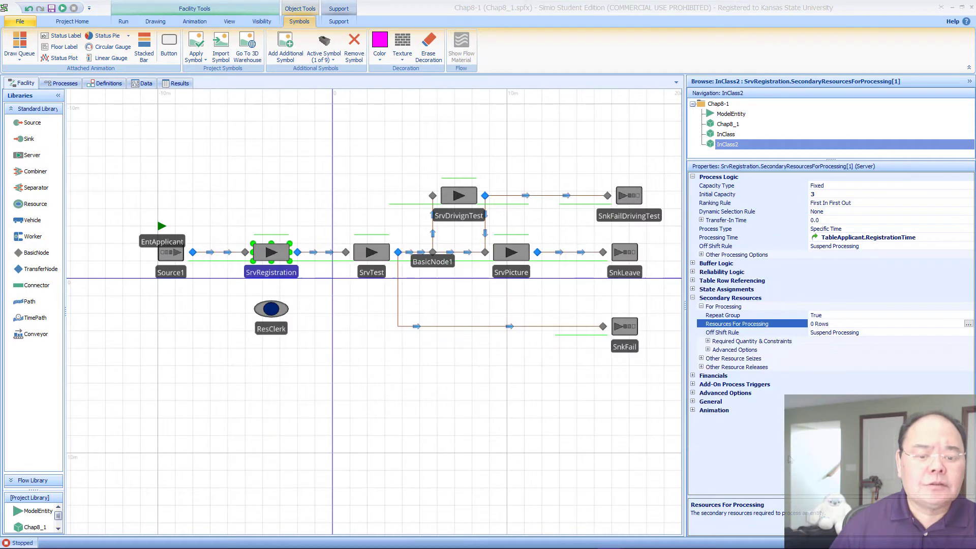
Add the specific object ResClerk as a secondary resource for processing at SrvPicture
click(497, 256)
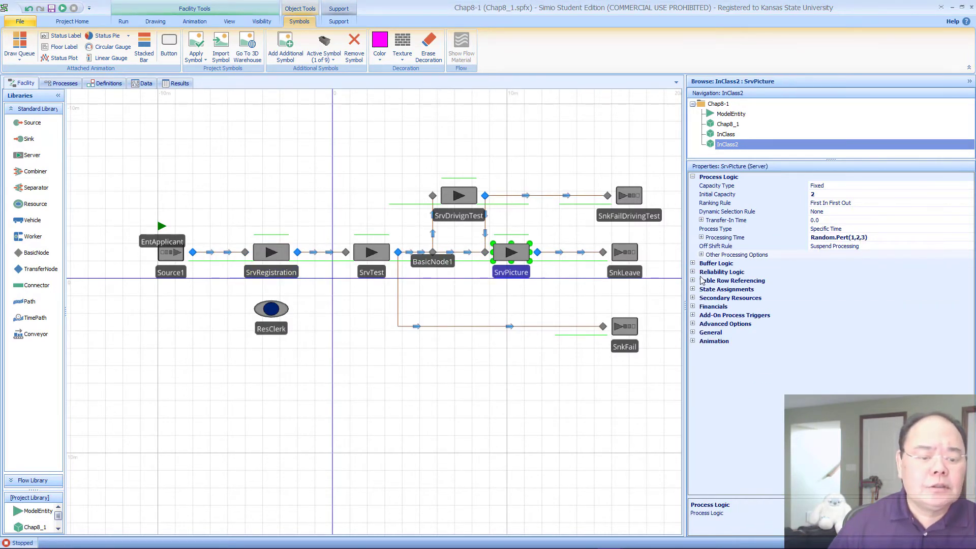
click(693, 299)
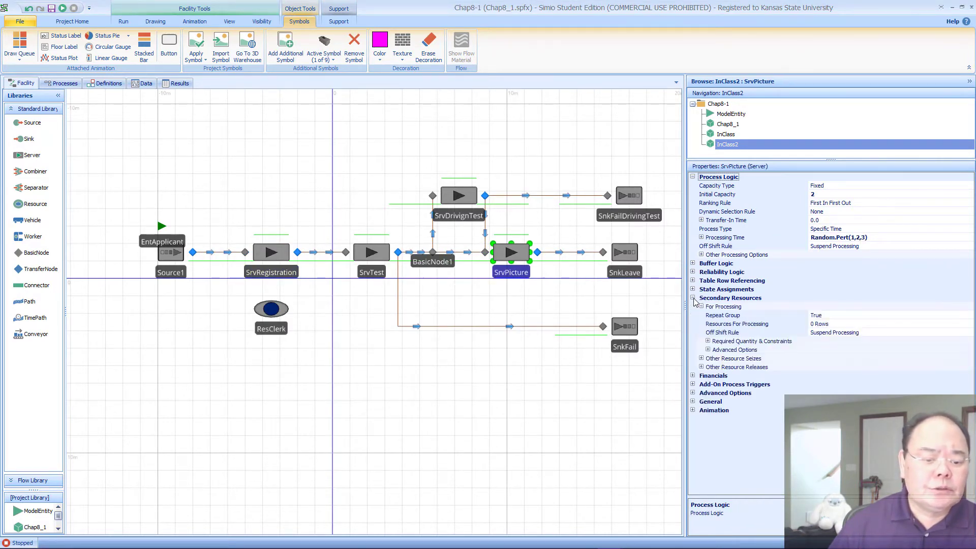
click(901, 326)
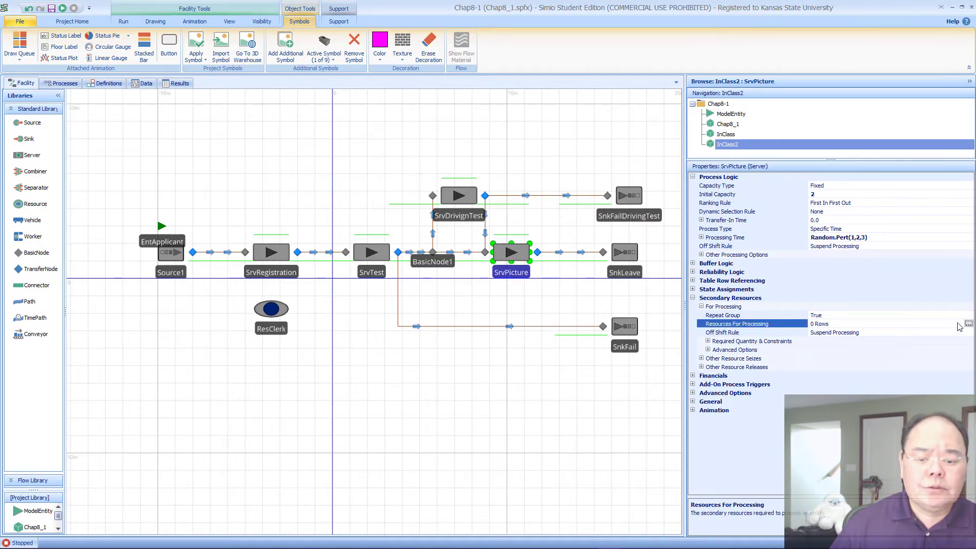
click(968, 323)
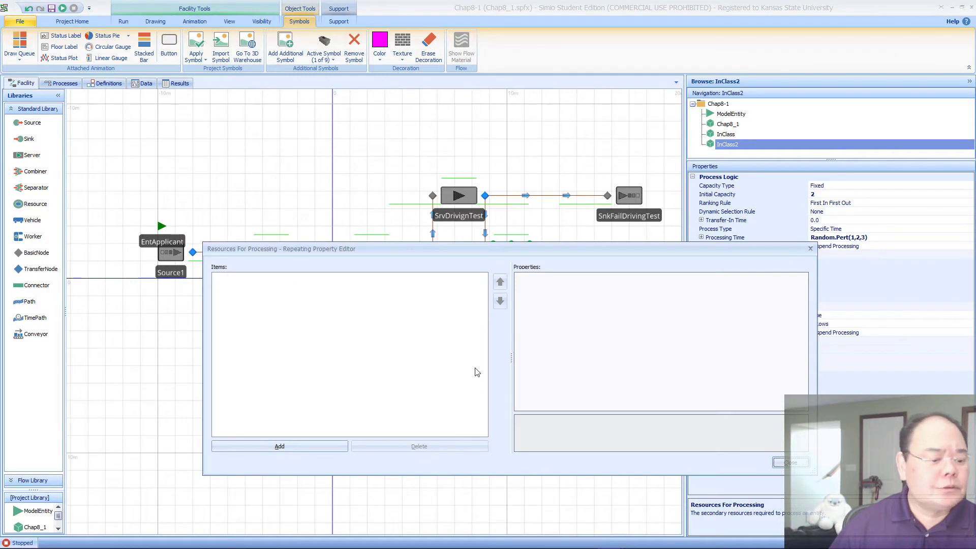
click(345, 445)
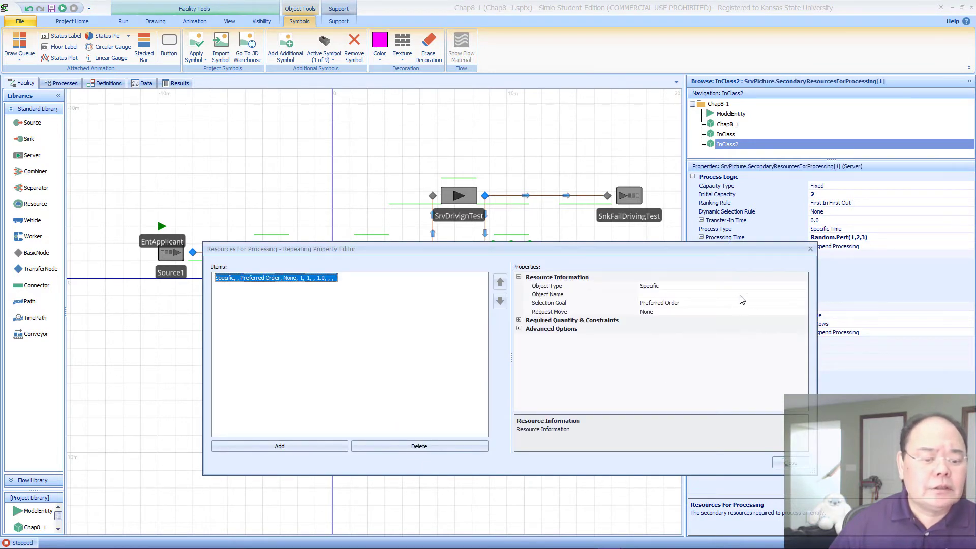
click(742, 295)
click(803, 295)
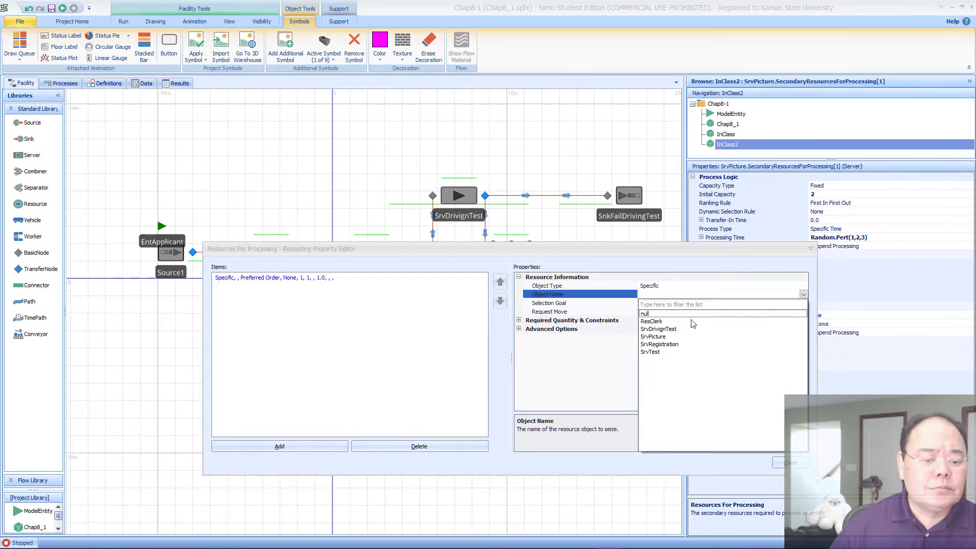
click(660, 321)
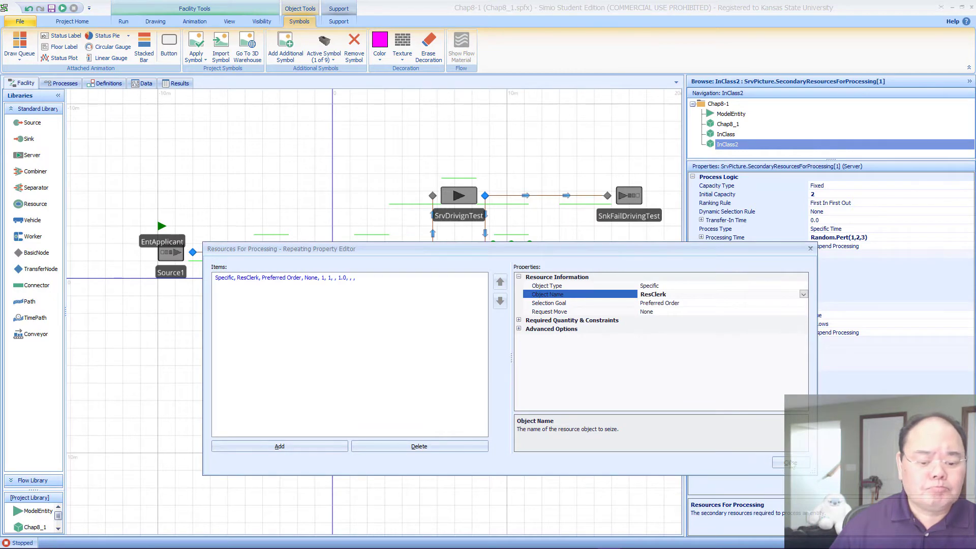
click(790, 463)
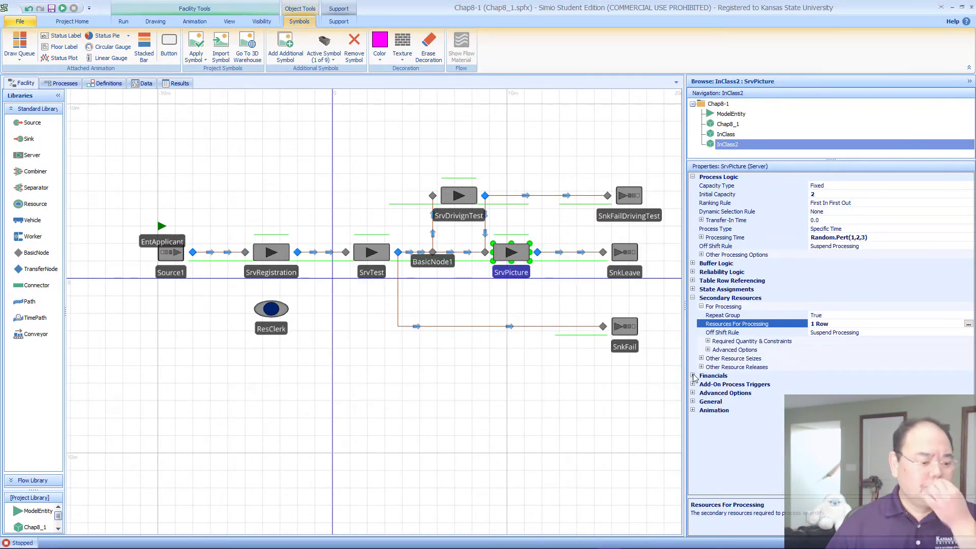
Move ResClerk slightly lower on the canvas and draw an attached status label just above it
drag(277, 329, 277, 350)
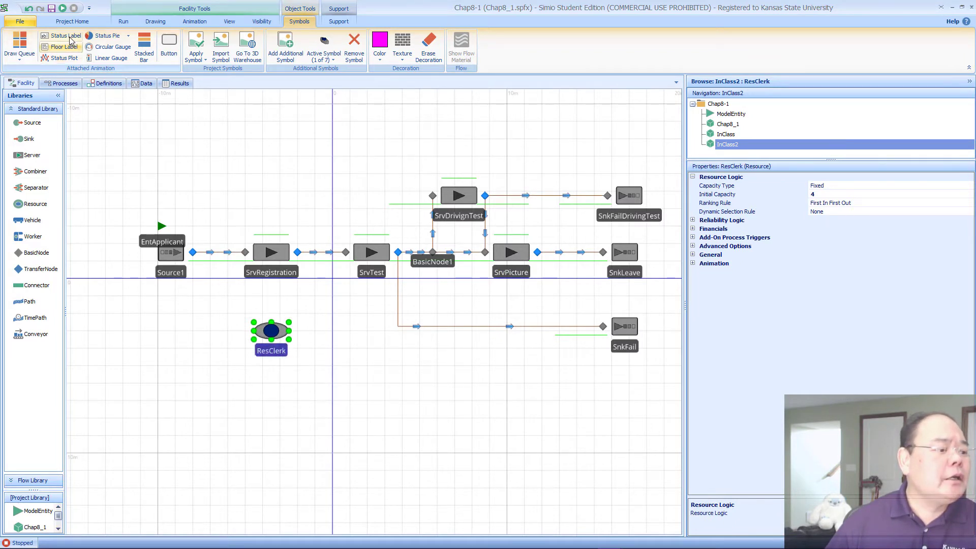
mouse_move(251, 306)
mouse_down()
mouse_move(316, 318)
mouse_move(299, 319)
mouse_up()
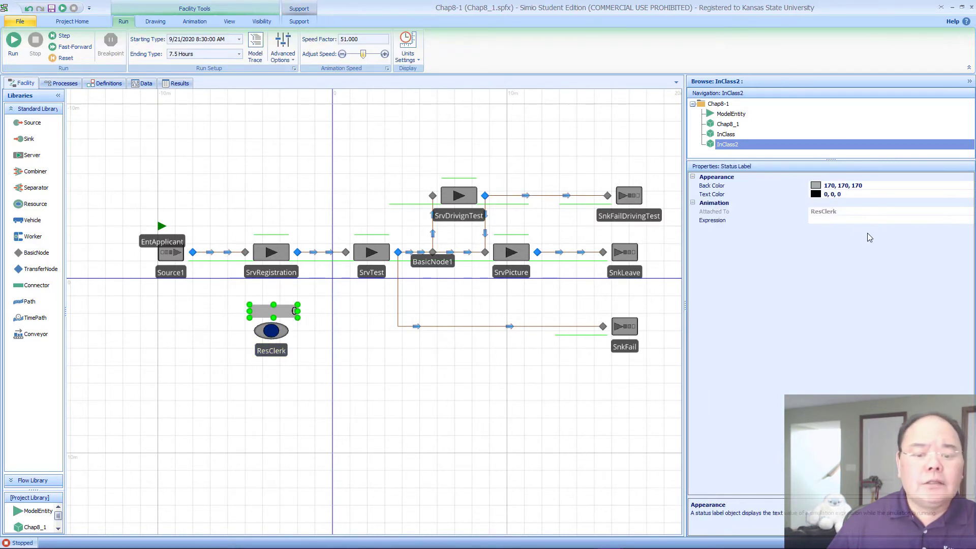
Set the expression of ResClerk's status label to Capacity.Utilized
click(872, 219)
click(968, 220)
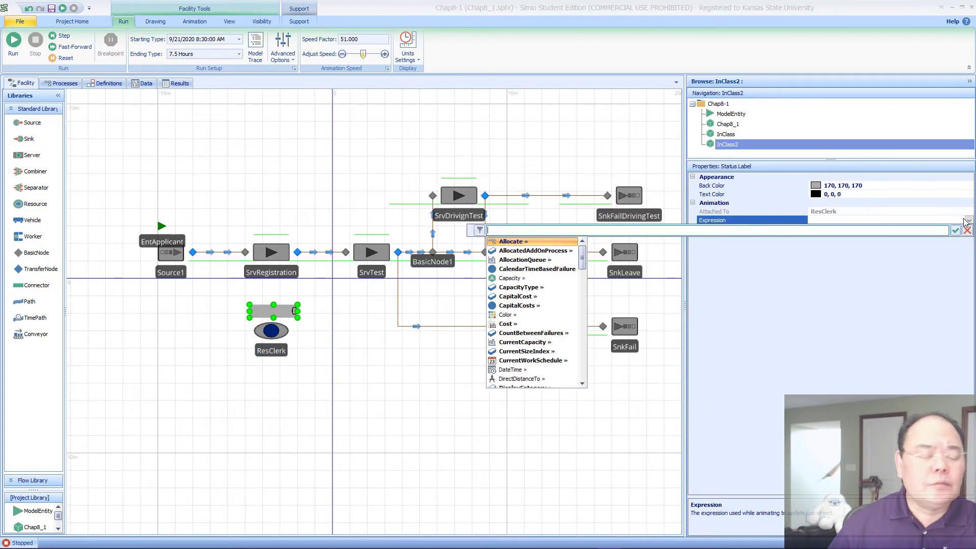
key(Down)
key(Down)
key(Down)
key(Down)
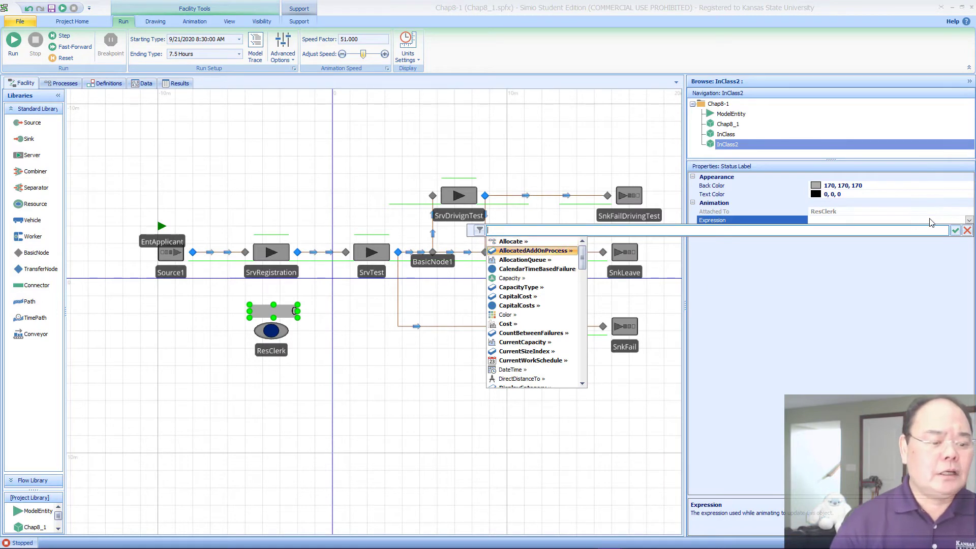
text(.)
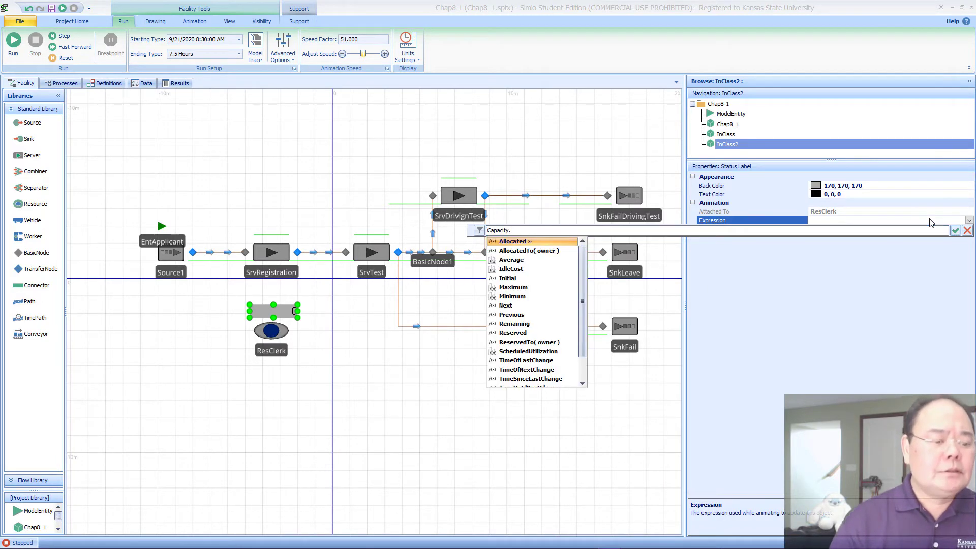
key(Down)
key(Down)
key(Down)
key(Down)
key(Down)
key(Down)
key(Down)
key(Up)
key(Up)
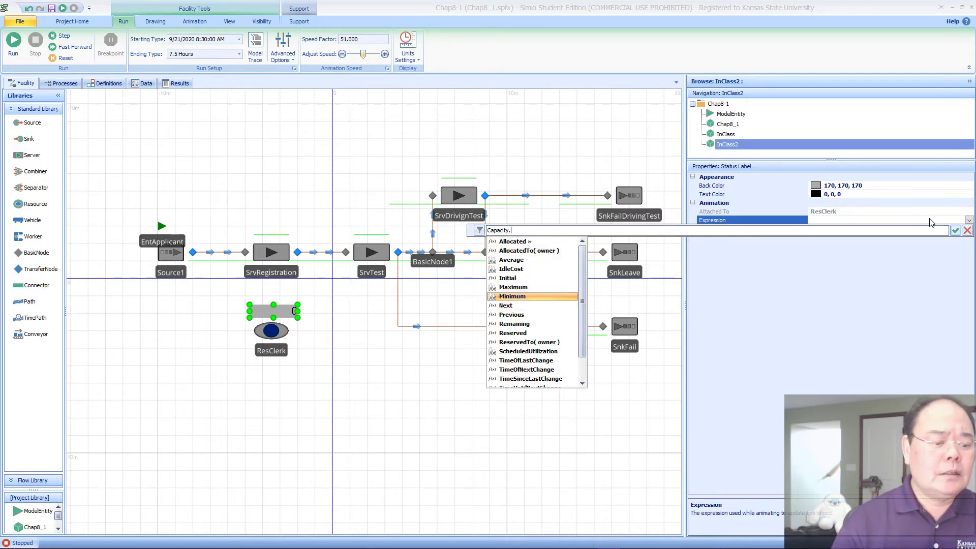
key(Down)
key(Down)
key(Down)
key(Down)
key(Down)
key(Down)
key(Down)
key(Down)
key(Up)
key(Up)
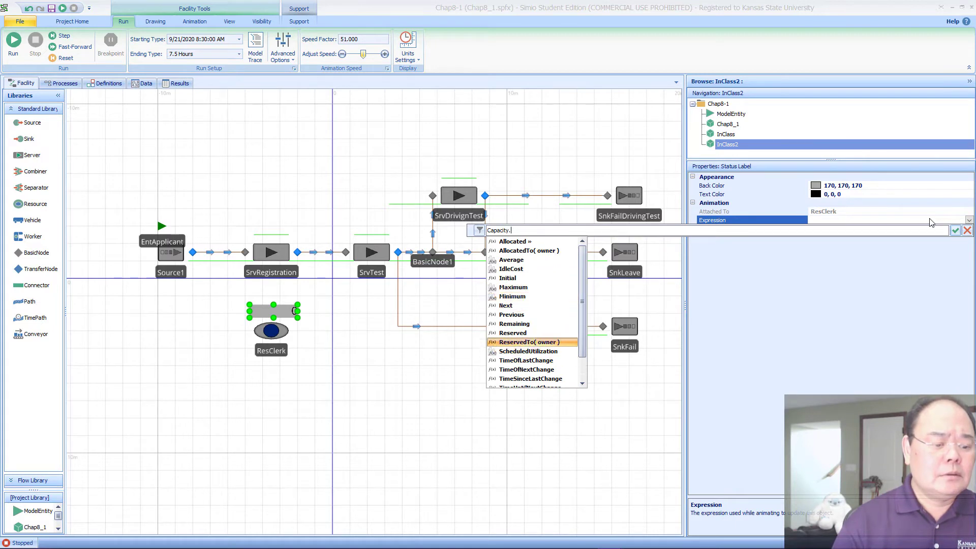
key(Down)
key(Down)
key(Down)
key(Down)
key(Down)
key(Down)
key(Down)
key(Down)
key(Return)
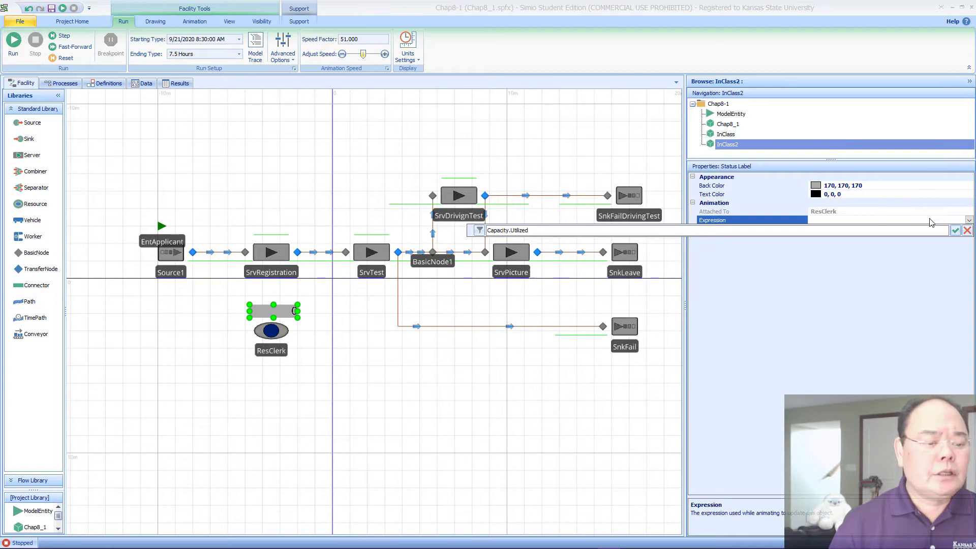
key(Return)
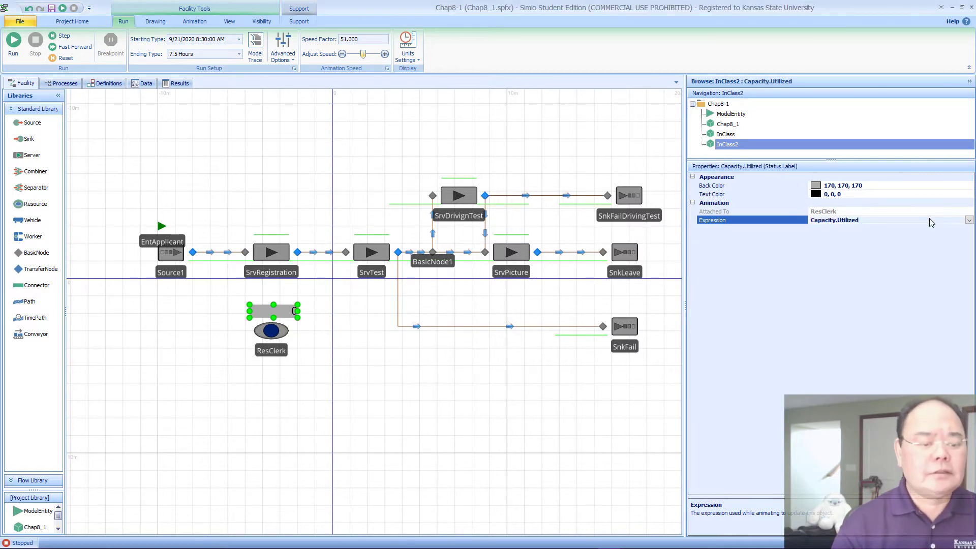
Set the back color of ResClerk's status label to light green (192, 255, 192) and deselect the label
click(925, 187)
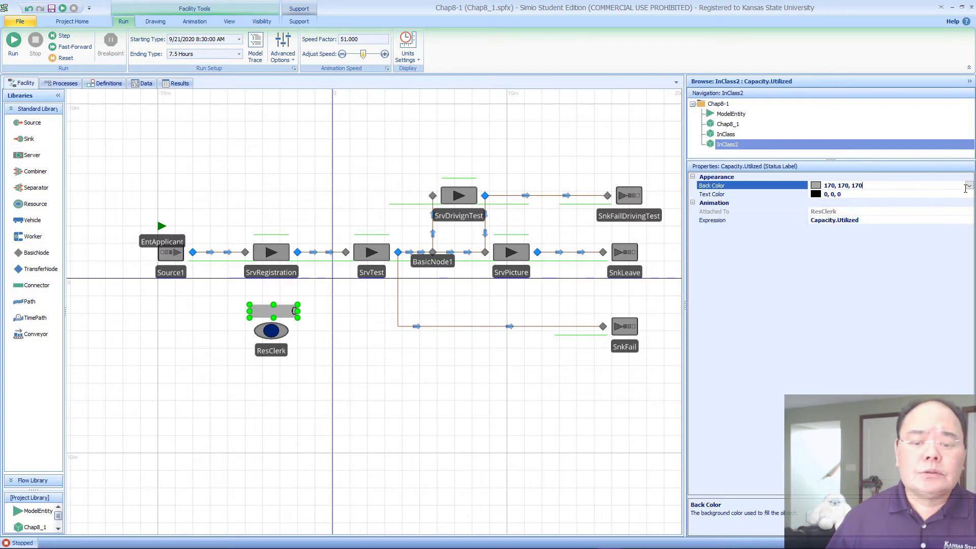
click(969, 185)
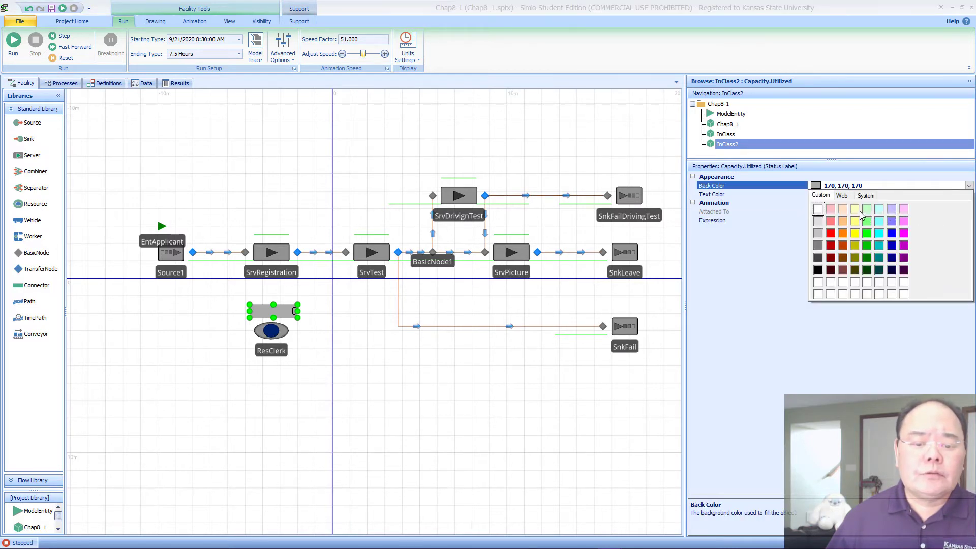
click(867, 210)
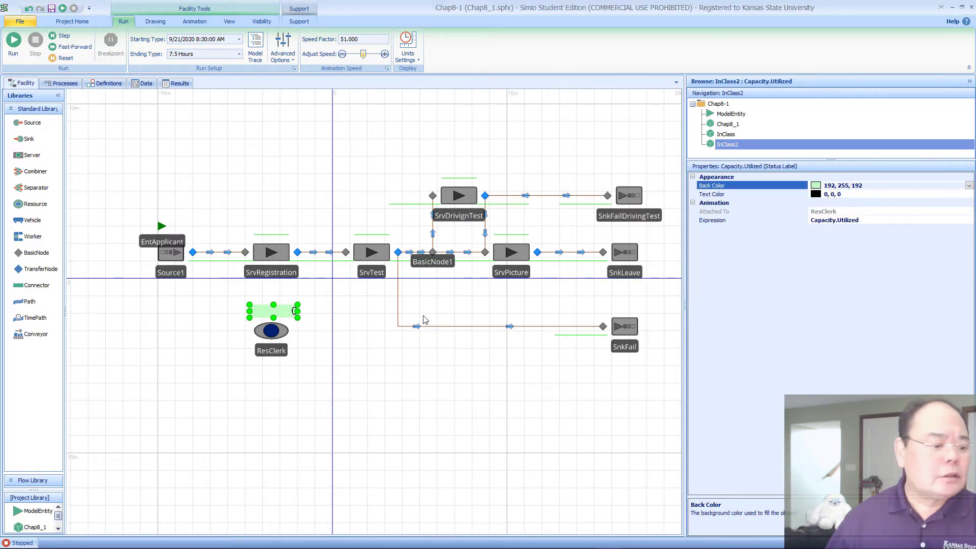
click(318, 331)
Run the simulation, watch clerk utilization while checking SrvPicture and SrvRegistration, and stop the run
click(12, 42)
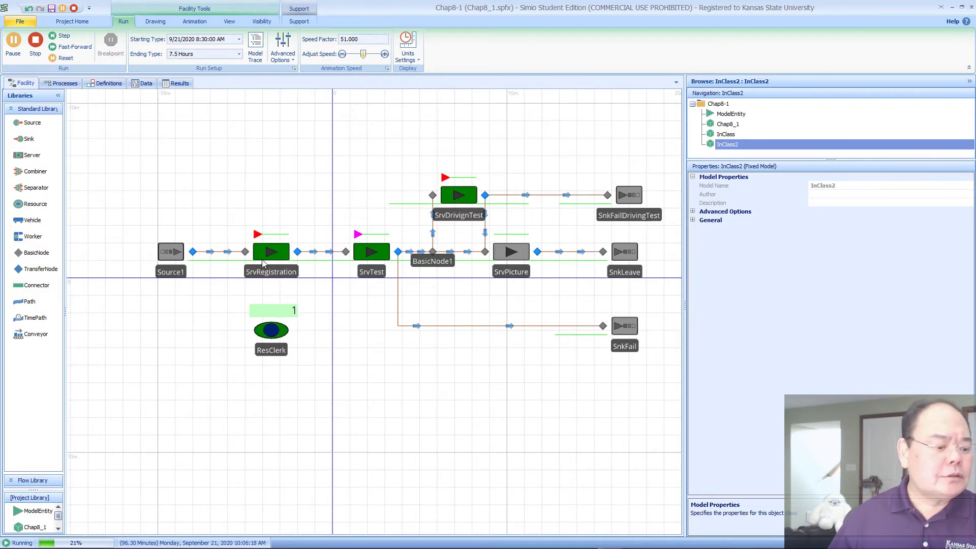
click(525, 258)
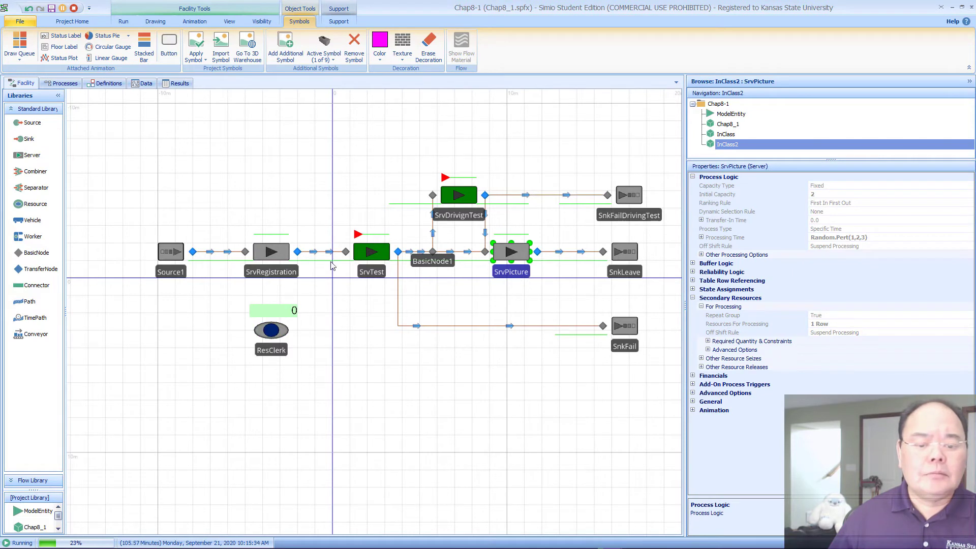
click(270, 256)
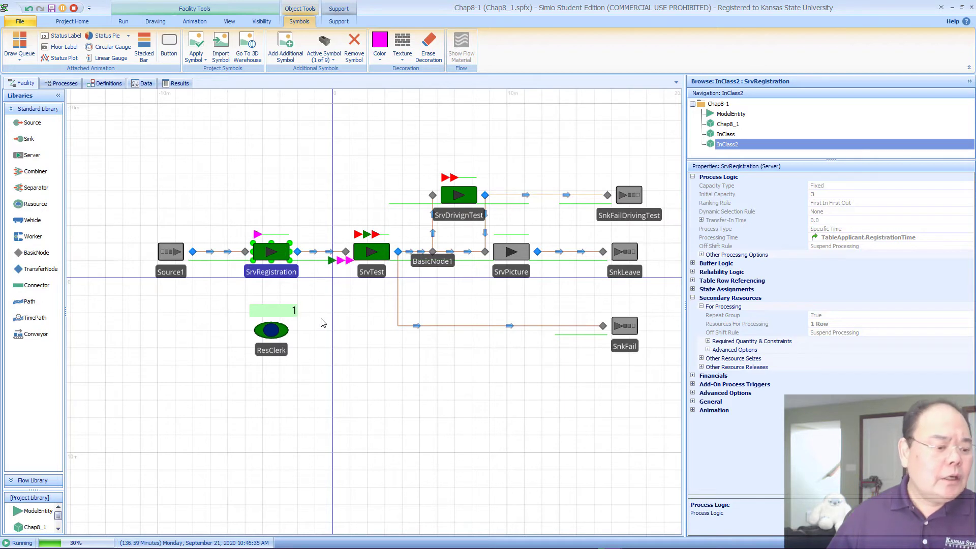
click(207, 183)
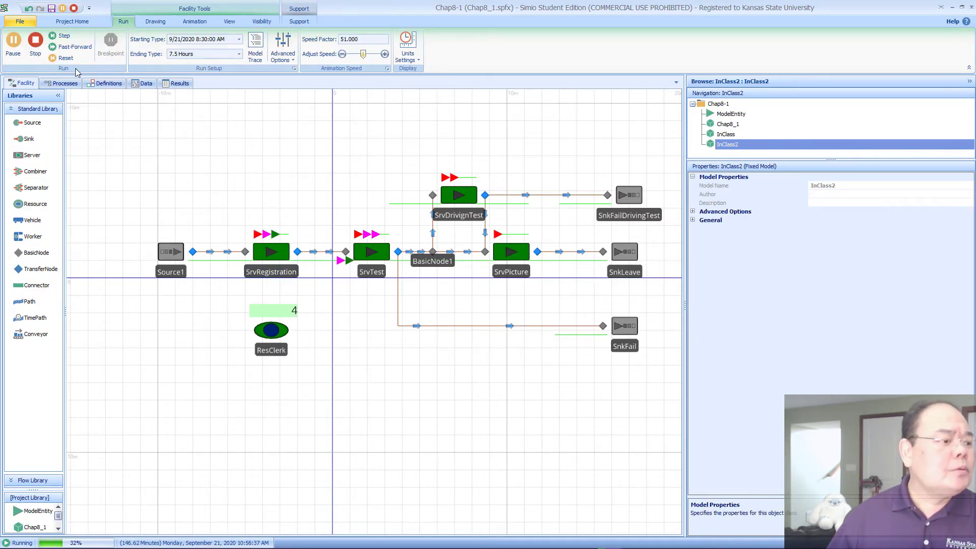
click(35, 41)
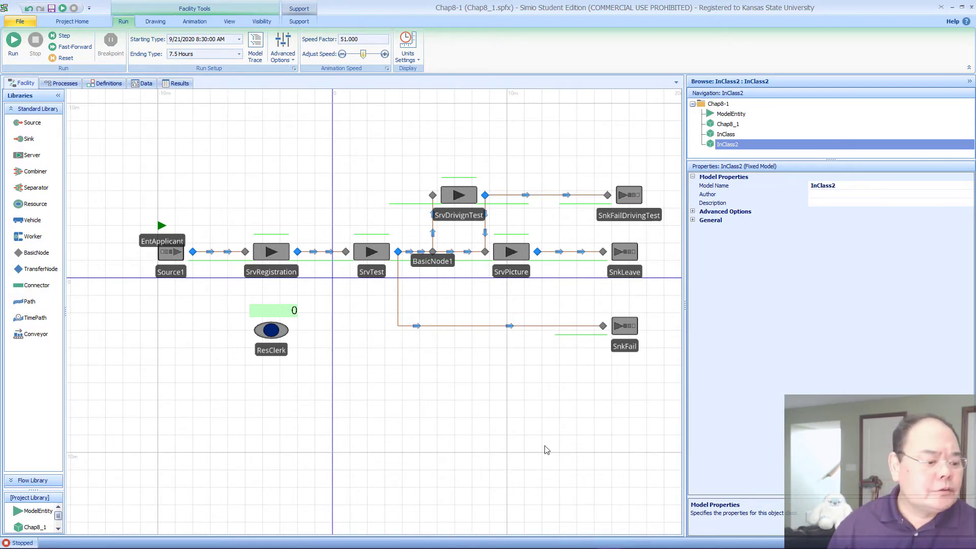
Set ResClerk's failure type to Calendar Time Based with an uptime between failures of Random.Exponential(30)
click(273, 332)
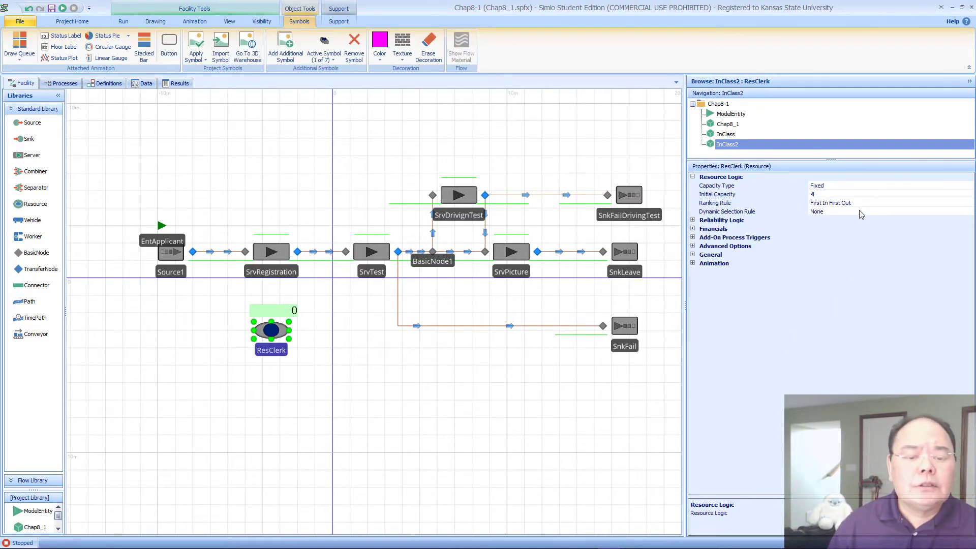
click(693, 220)
click(881, 230)
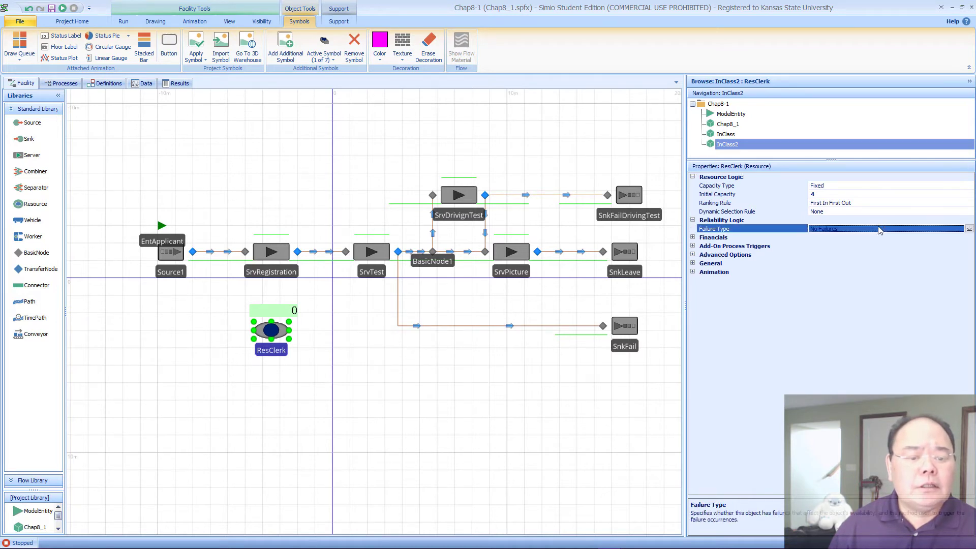
click(968, 230)
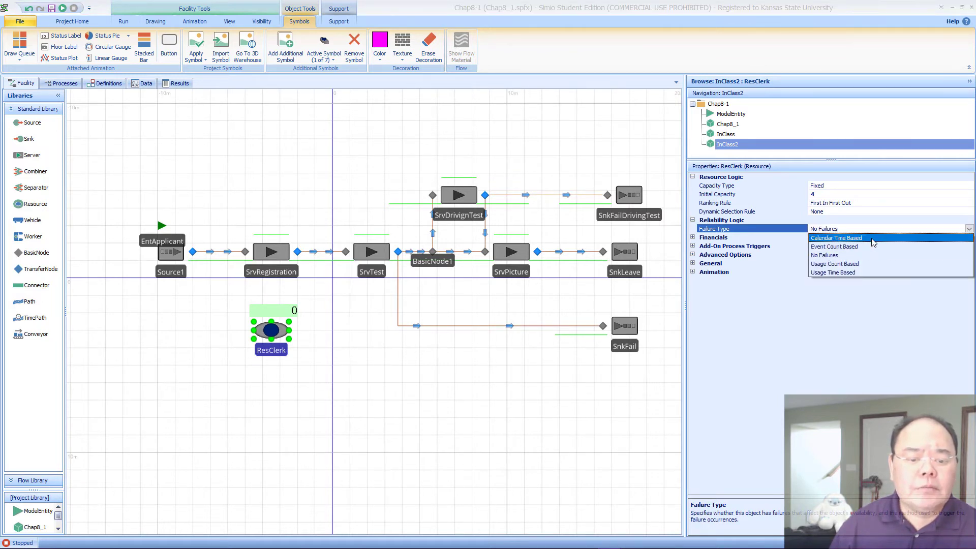
click(871, 238)
click(907, 238)
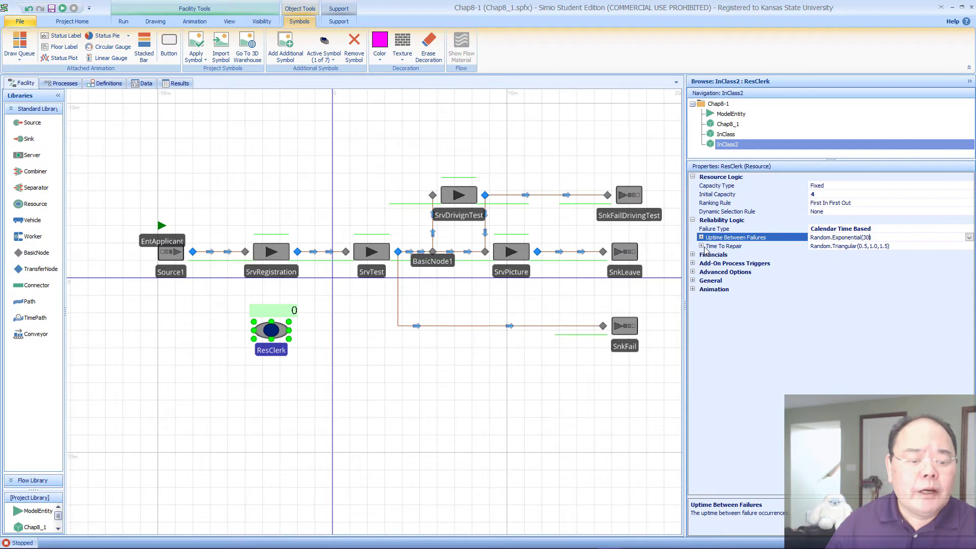
click(701, 237)
Set ResClerk's time to repair to Random.Pert(1,2,4)
click(893, 254)
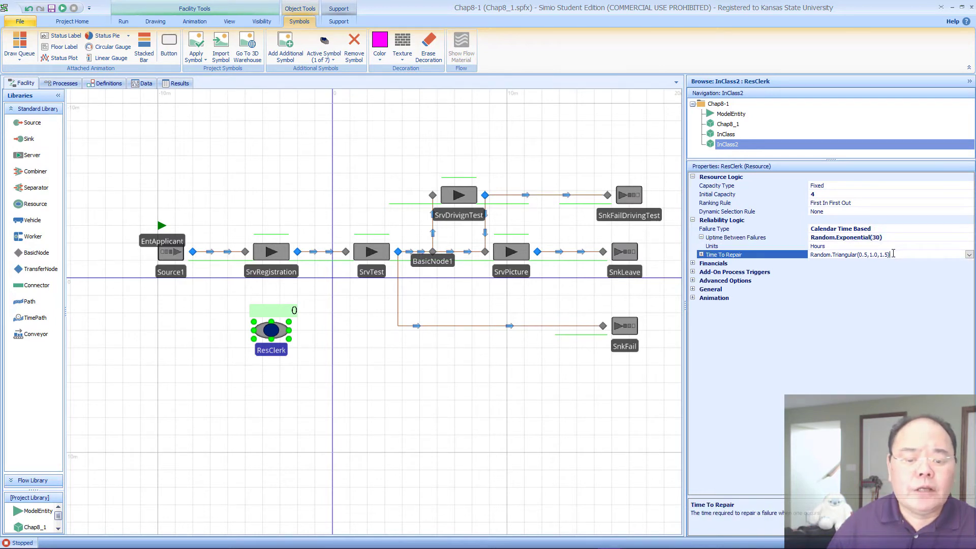
drag(896, 257, 821, 249)
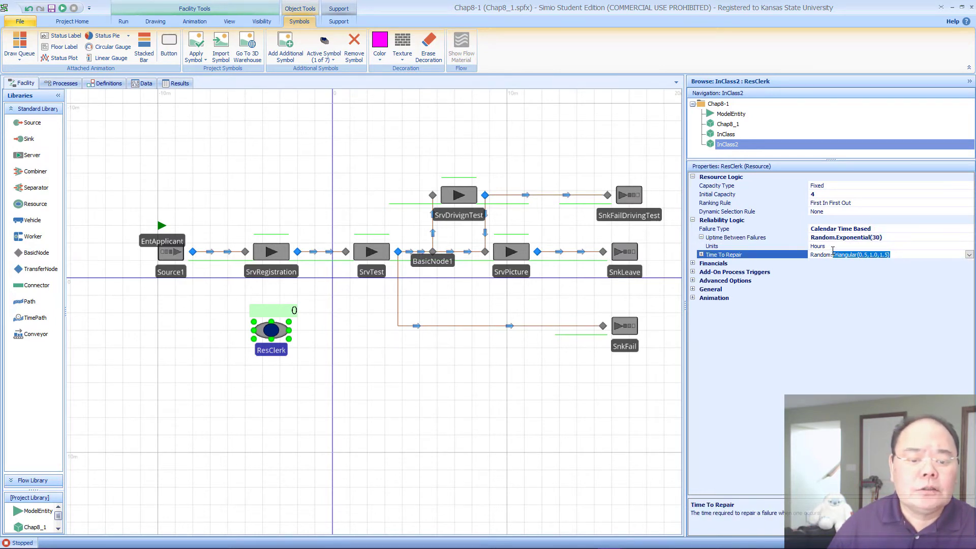
text(Per)
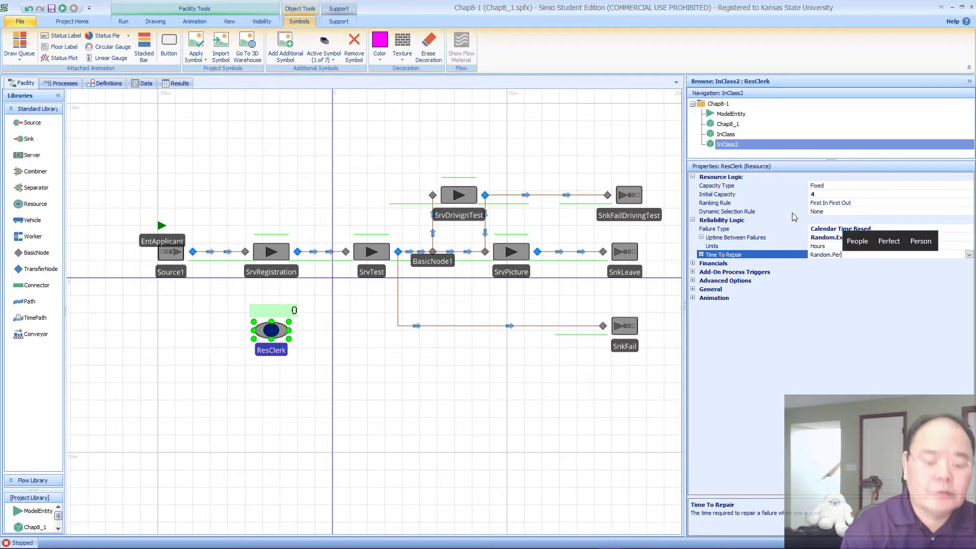
text((1,2,4)
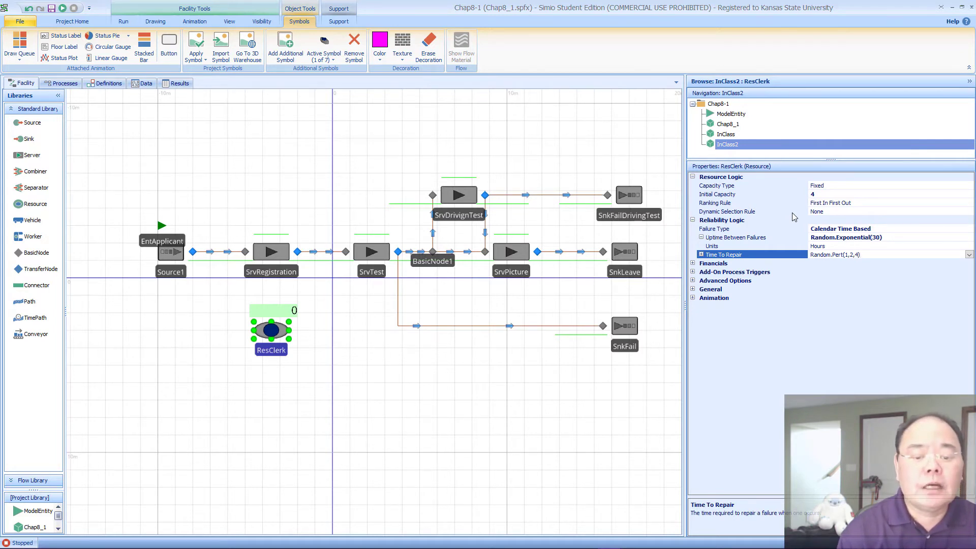
key(Return)
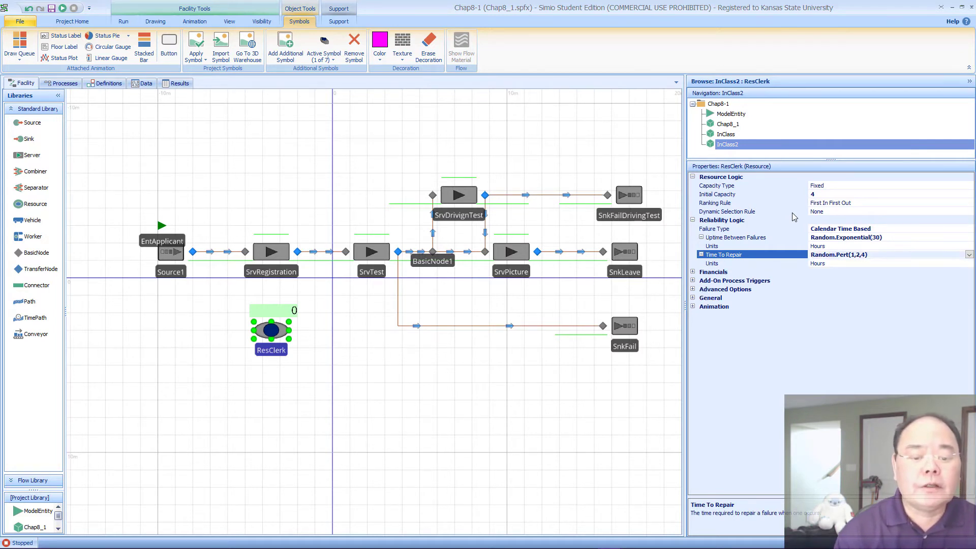
Set the units of both ResClerk's uptime between failures and its time to repair to Minutes
click(879, 247)
click(968, 245)
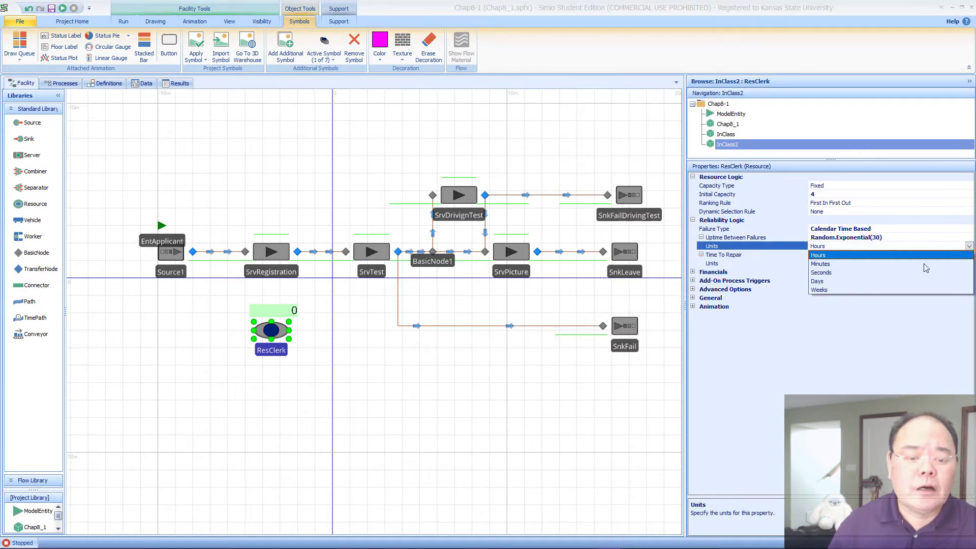
click(874, 269)
click(858, 264)
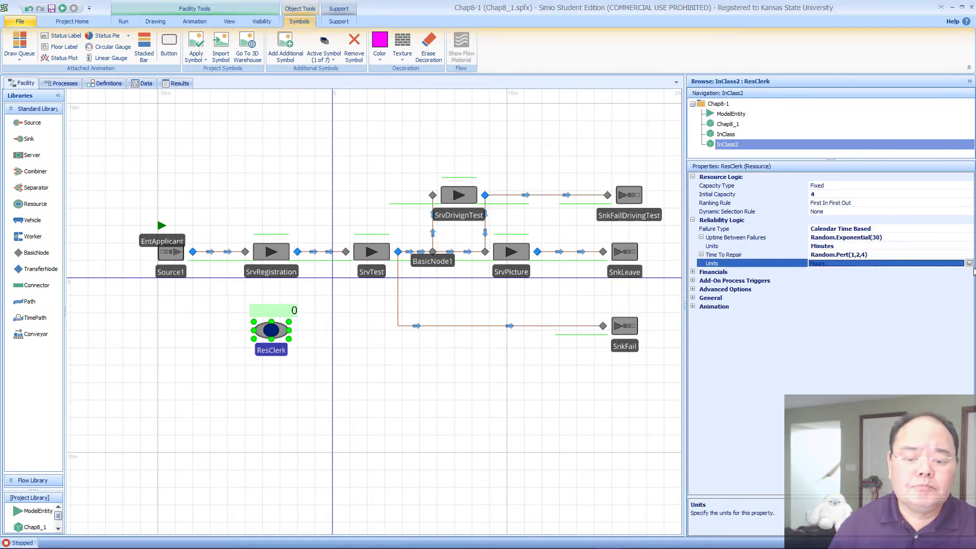
click(968, 263)
click(851, 281)
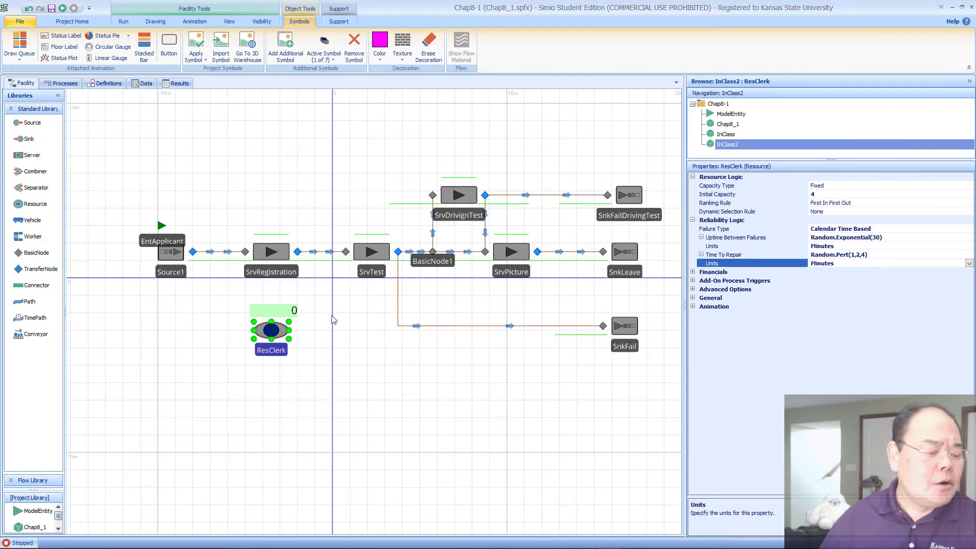
Run the simulation with ResClerk selected to observe its behavior with failures enabled, and stop the run
click(281, 336)
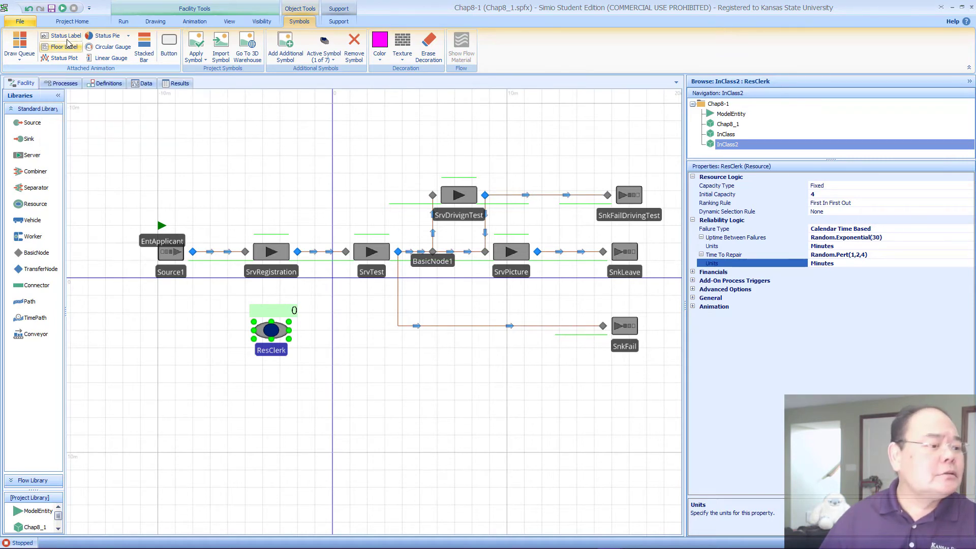
click(123, 21)
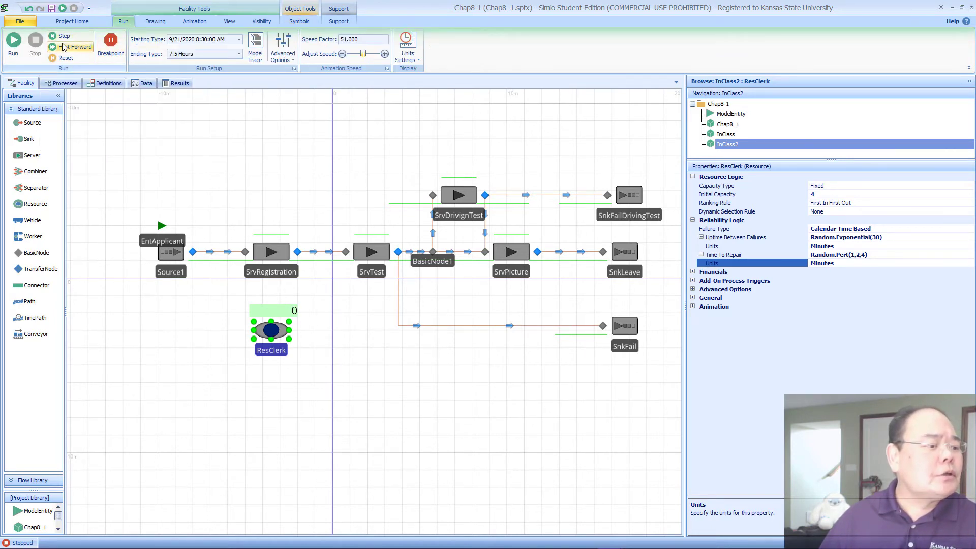
click(19, 43)
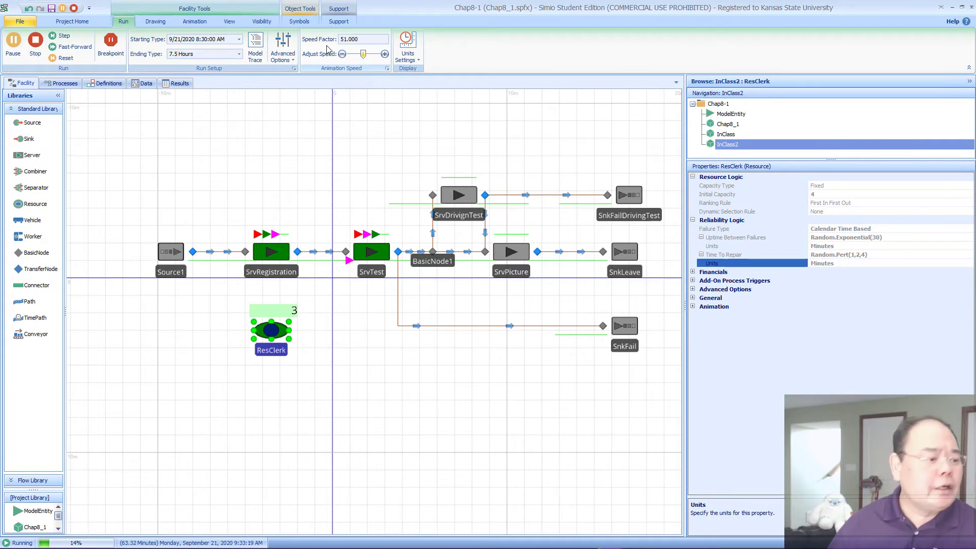
click(35, 41)
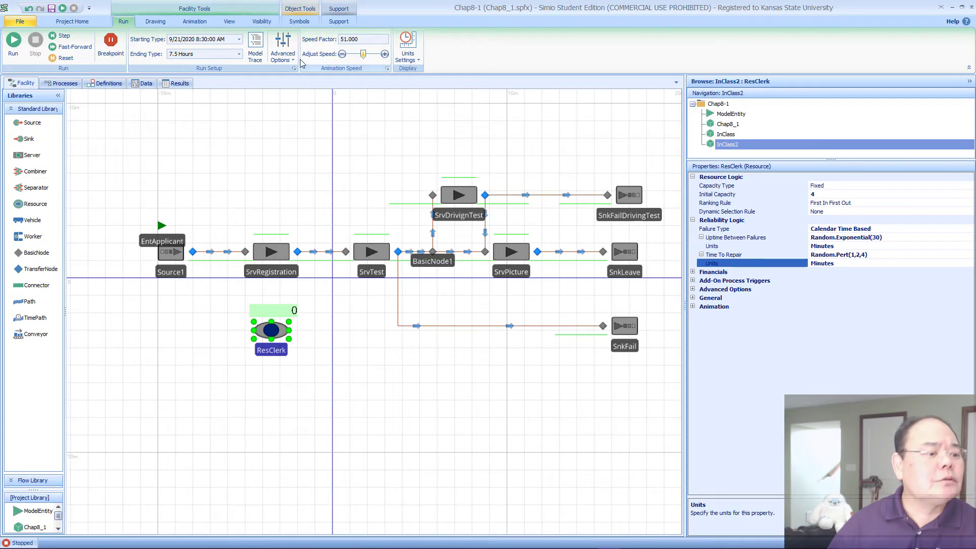
Examine the state symbols available for ResClerk and for SrvRegistration
click(293, 22)
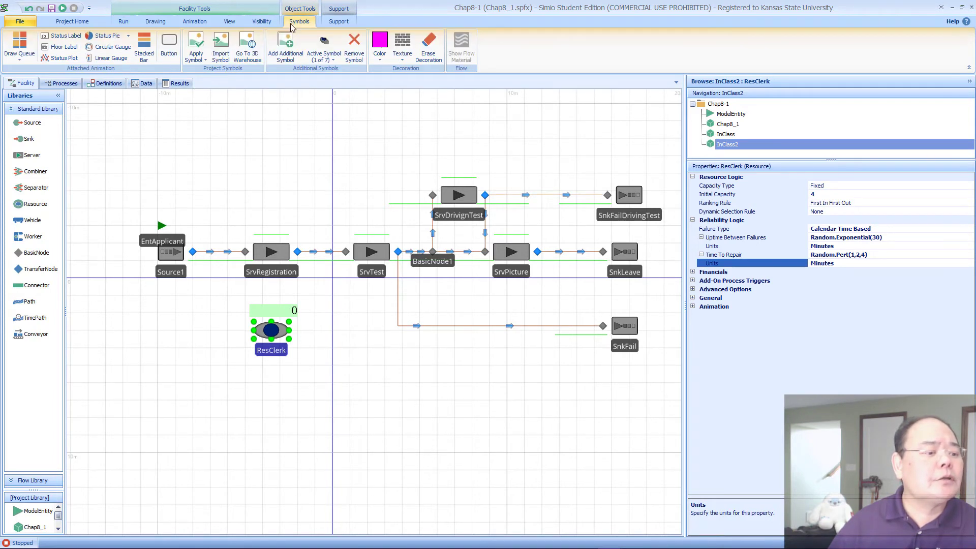
click(324, 51)
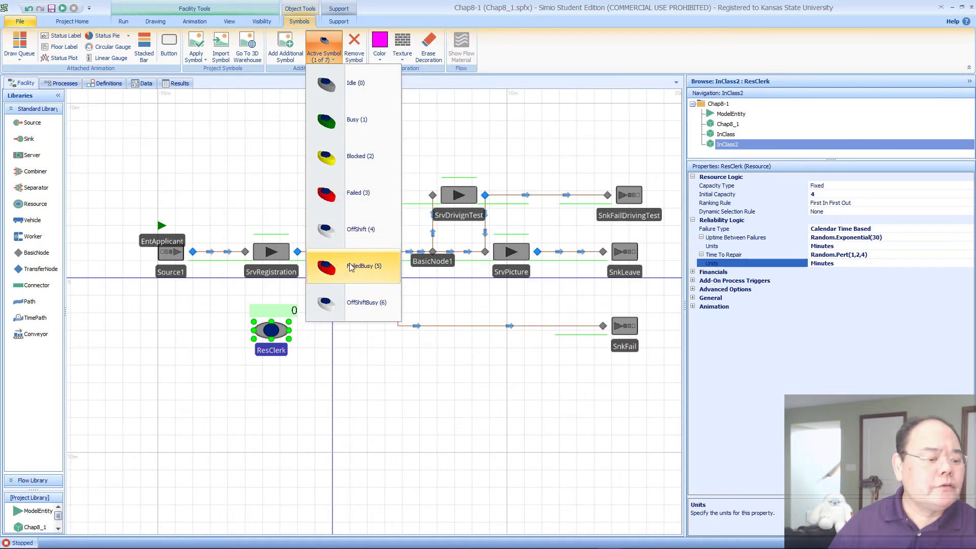
click(245, 108)
click(271, 251)
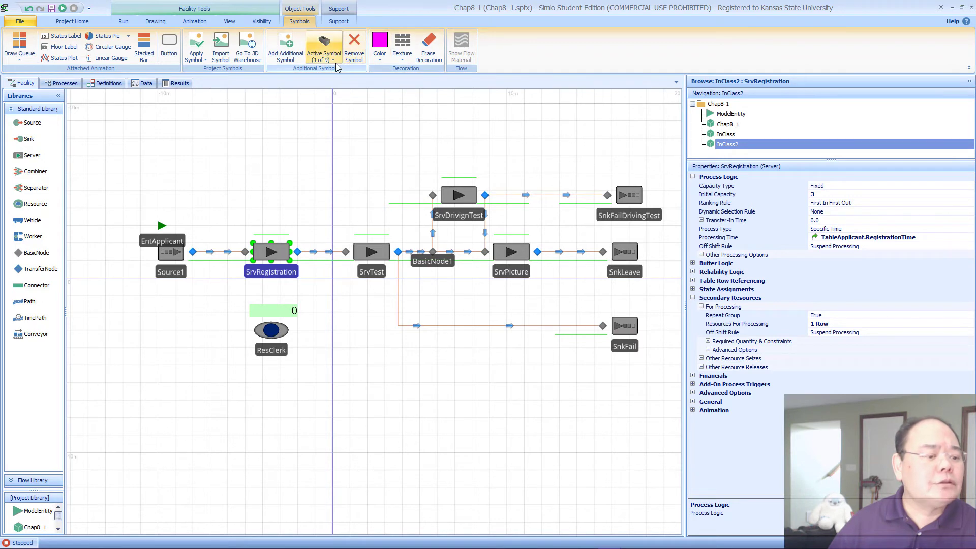
click(333, 60)
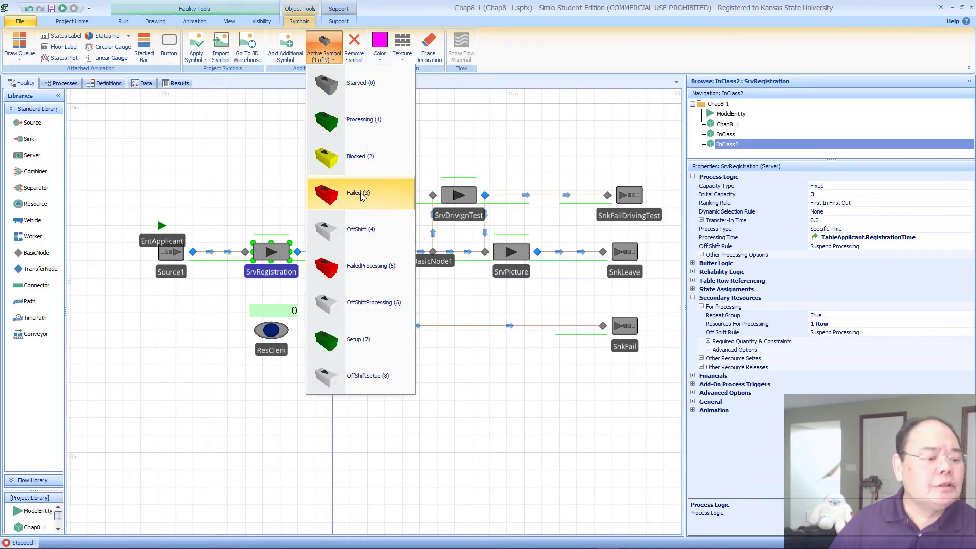
click(209, 169)
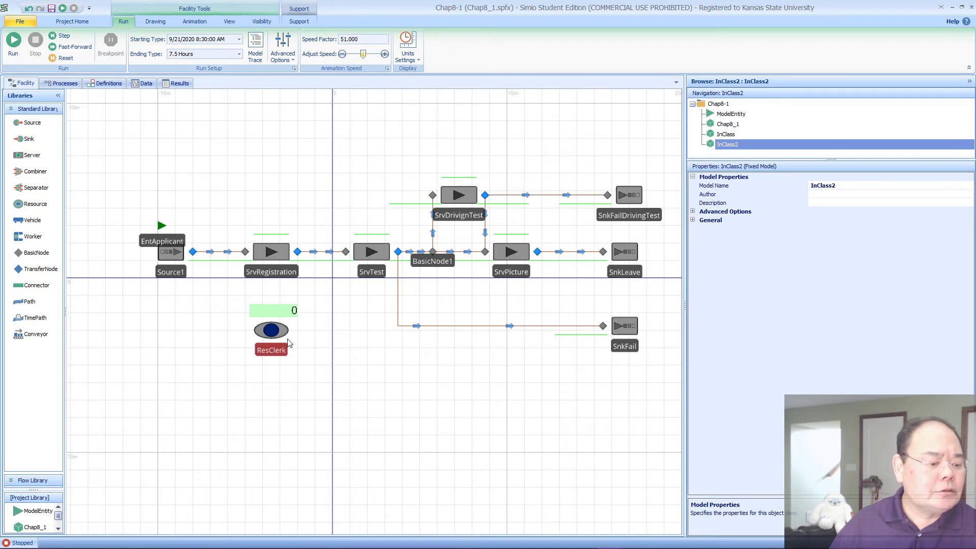
Compare the initial capacities and secondary resource settings of SrvRegistration and SrvPicture with the capacity and failure settings of ResClerk
click(279, 273)
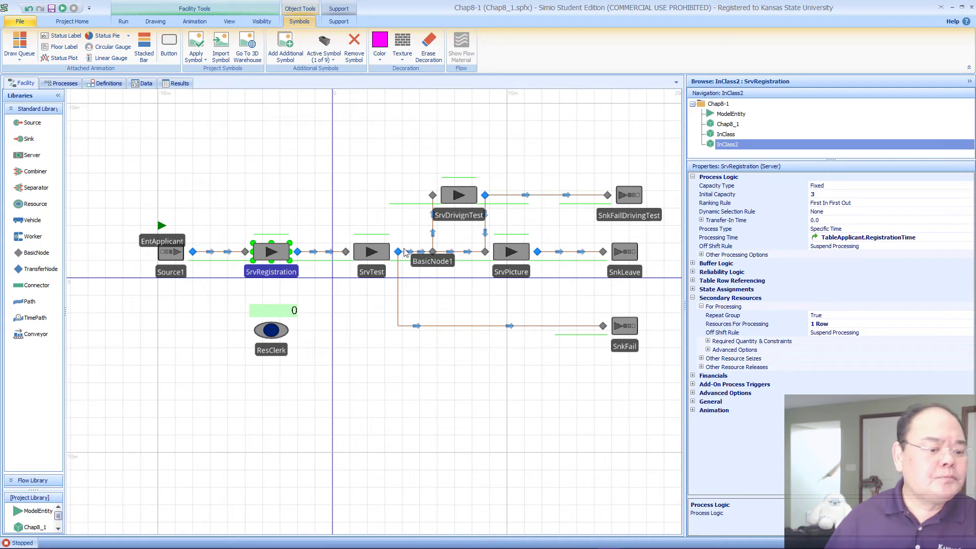
click(515, 254)
click(279, 249)
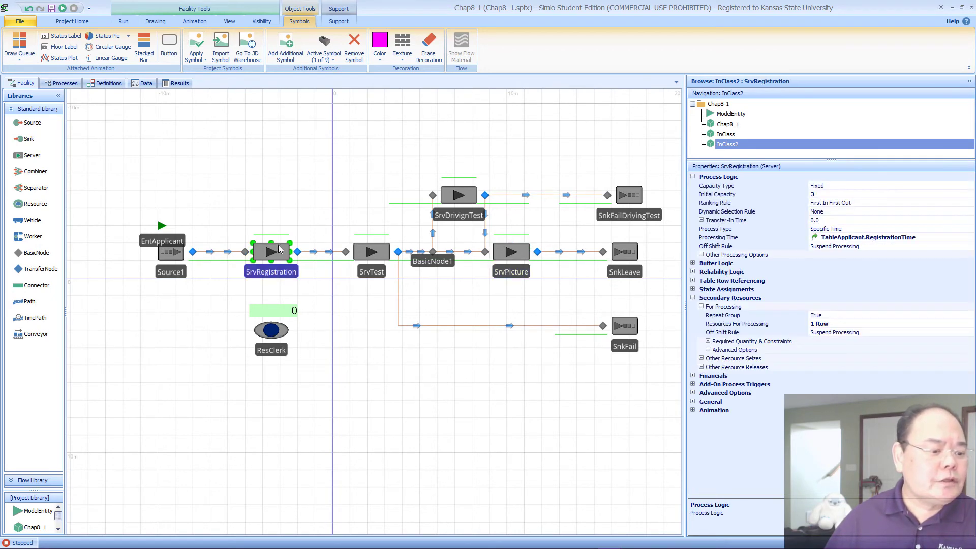
click(509, 262)
click(274, 272)
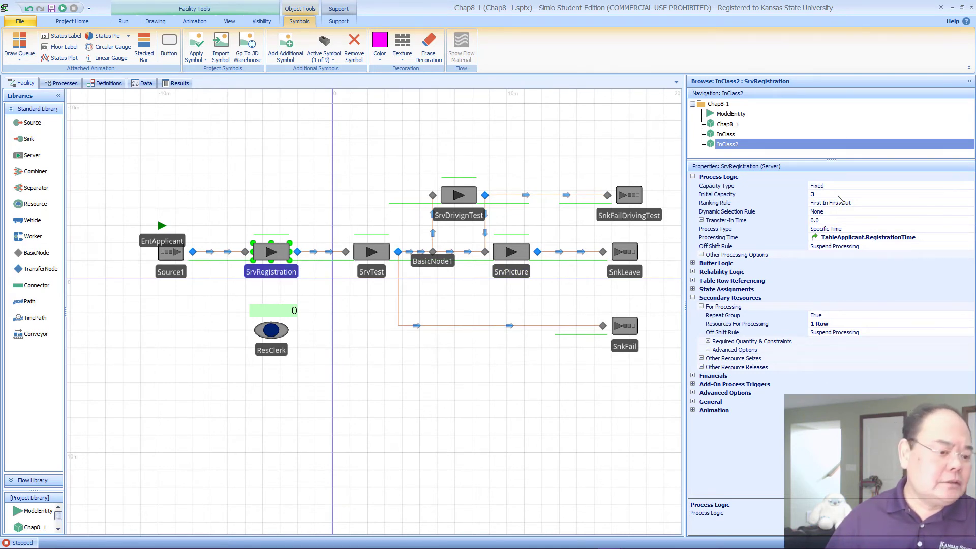
click(525, 250)
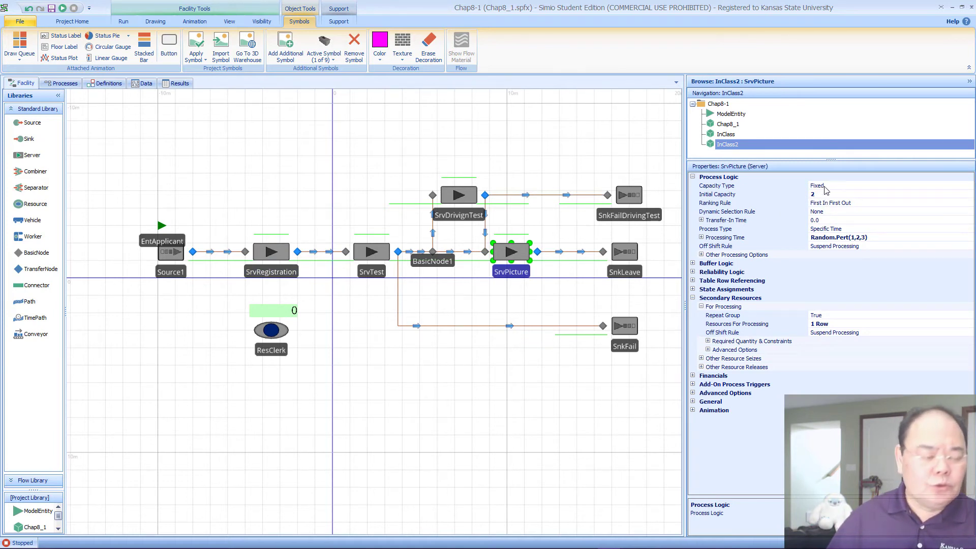
click(271, 329)
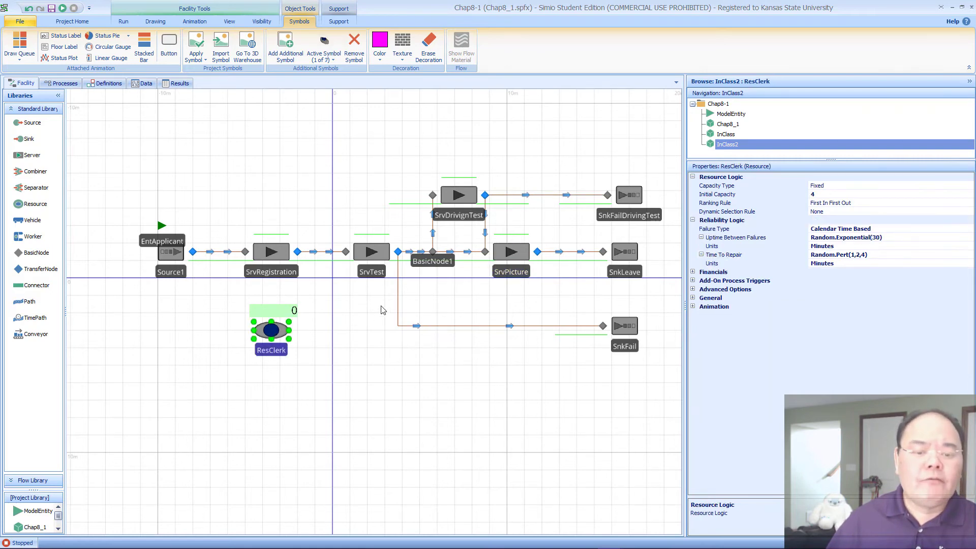
click(259, 253)
click(497, 261)
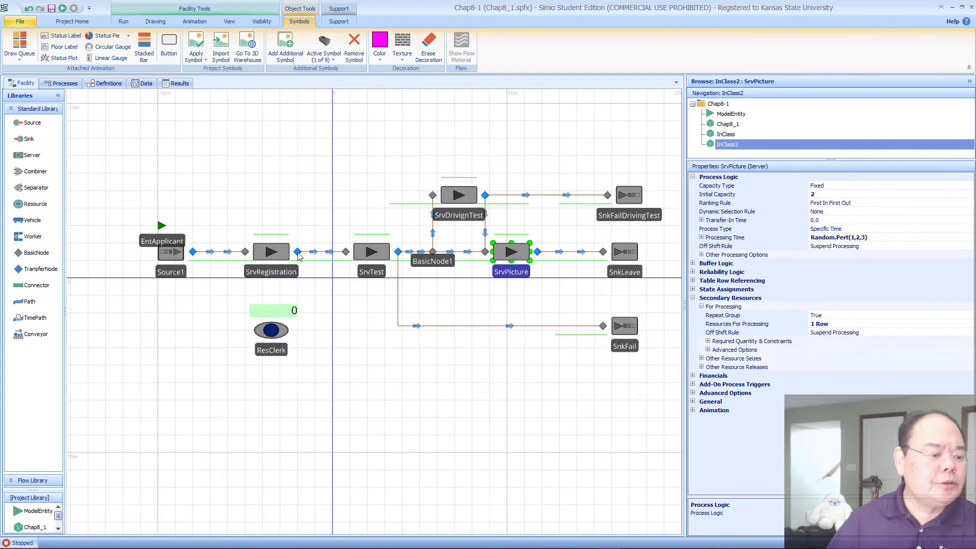
click(287, 256)
click(511, 258)
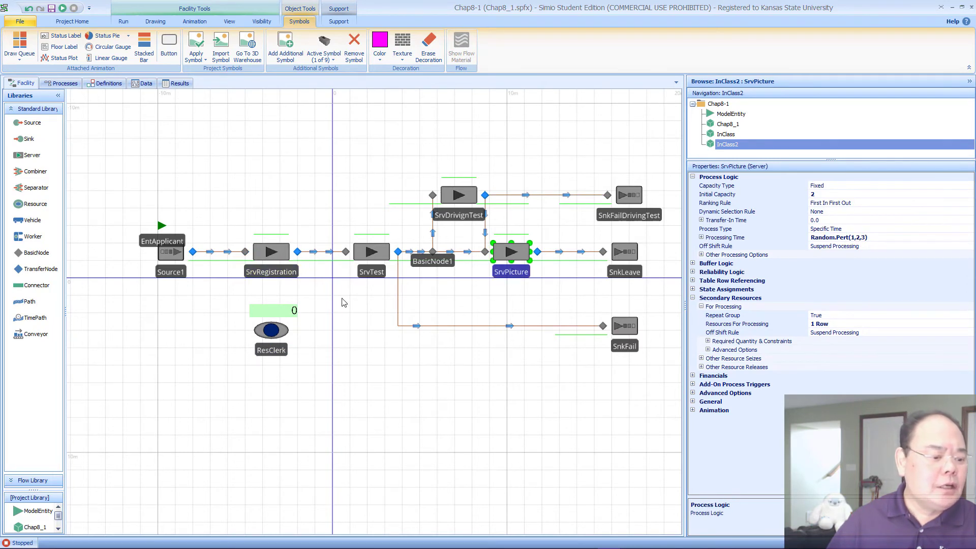
Move ResClerk beneath Source1 and give it an initial capacity of 1 and an uptime between failures of Random.Exponential(120)
click(262, 333)
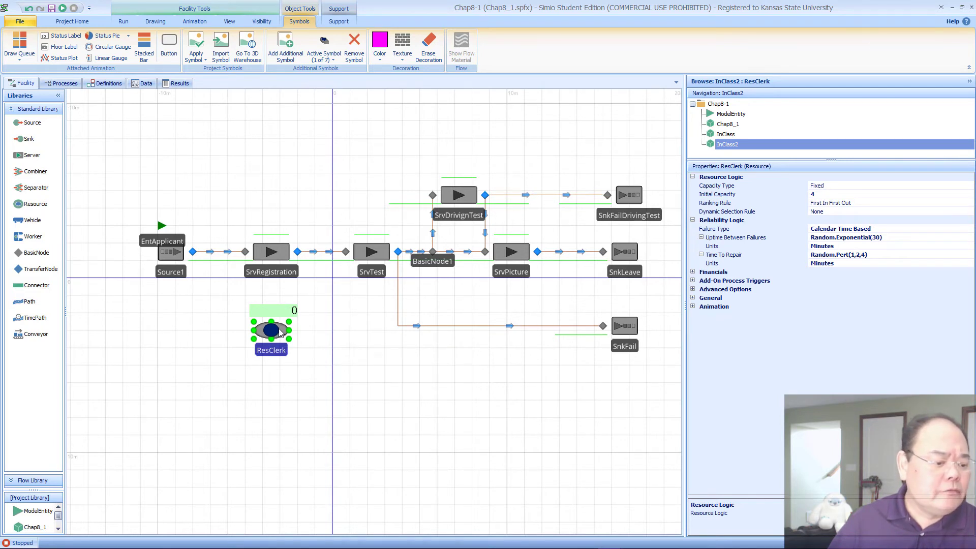
drag(279, 333, 206, 333)
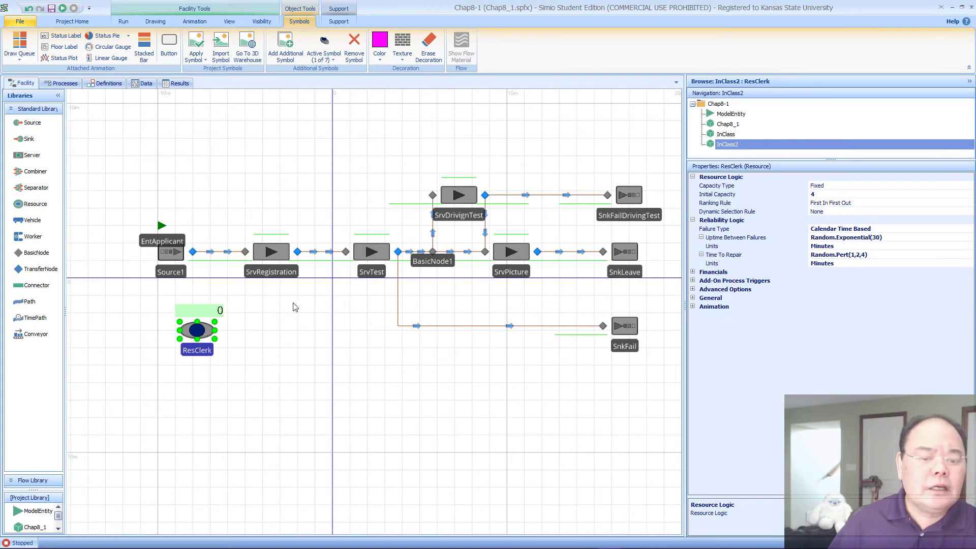
click(818, 195)
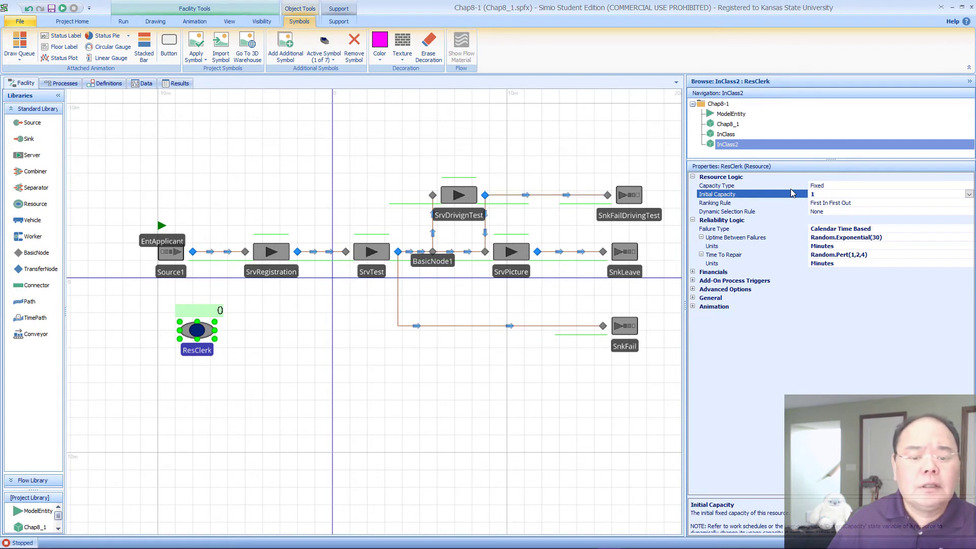
click(881, 238)
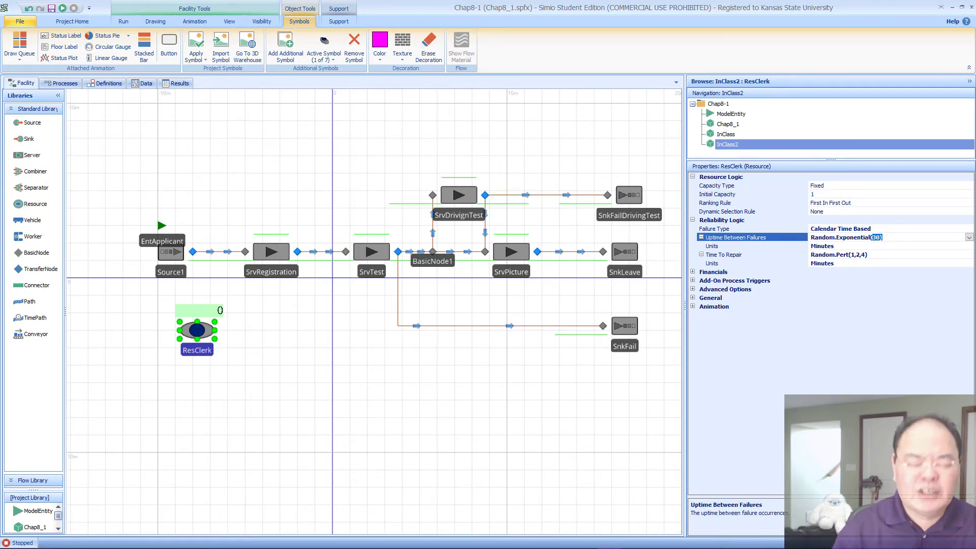
click(871, 238)
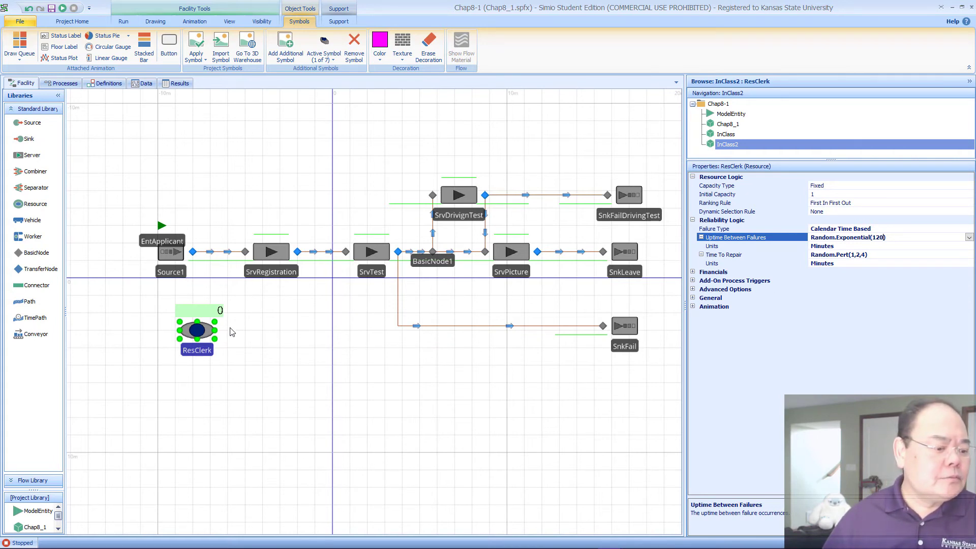
Rename the ResClerk resource as ResClerk1
click(207, 351)
click(208, 350)
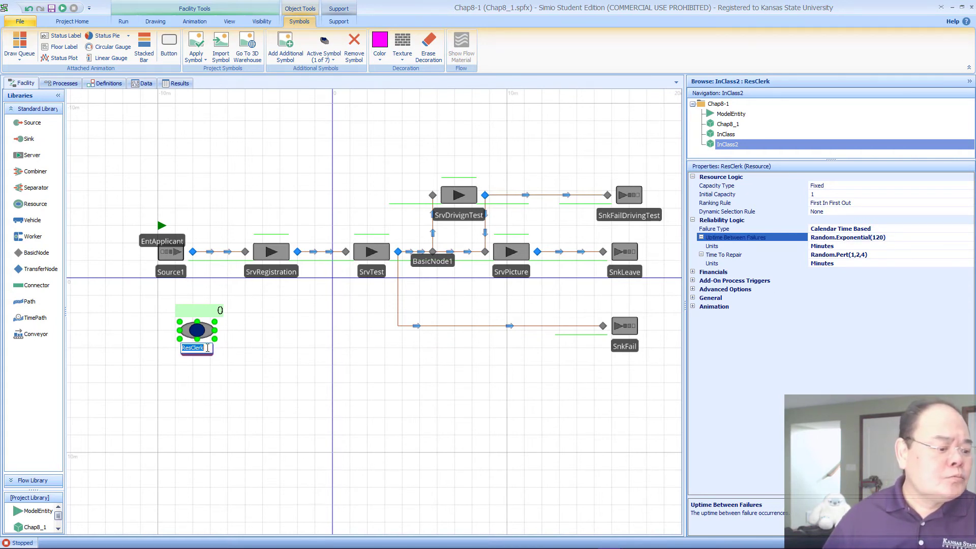
key(End)
text(1)
key(Return)
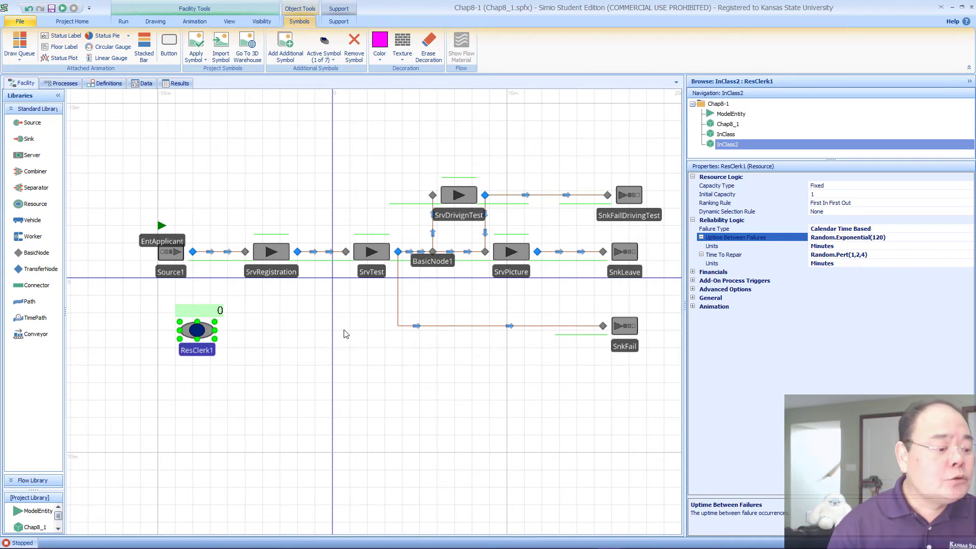
Paste three copies of ResClerk1 and line them up in a row beside it
key(ctrl+v)
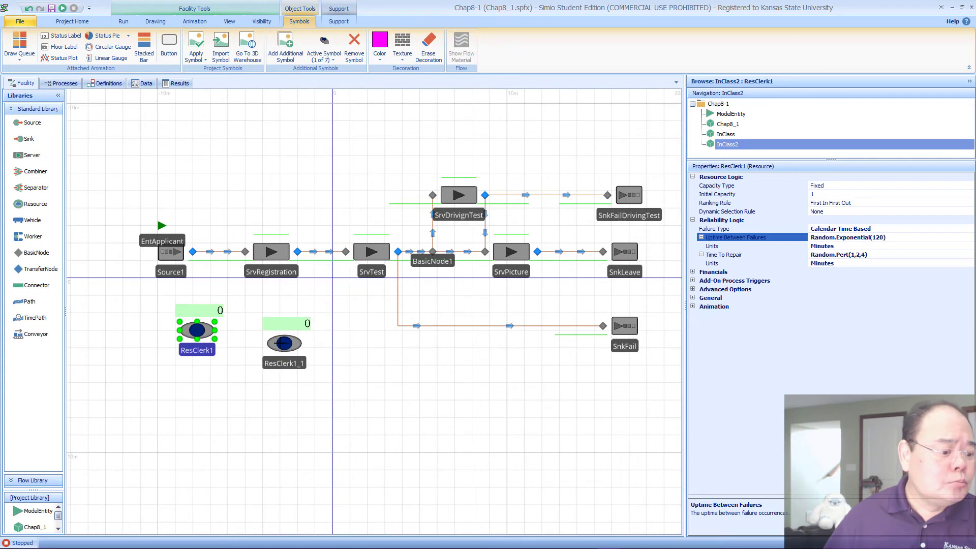
click(246, 331)
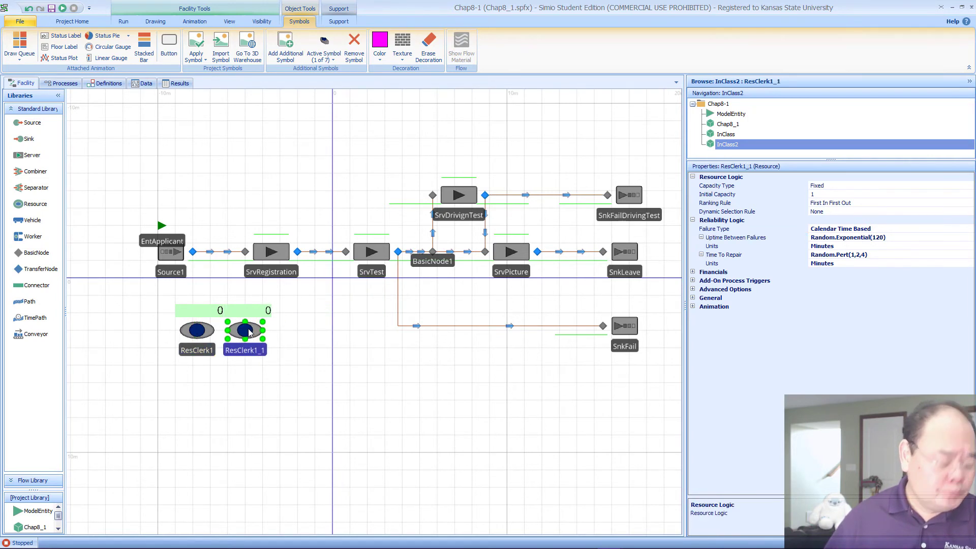
key(ctrl+v)
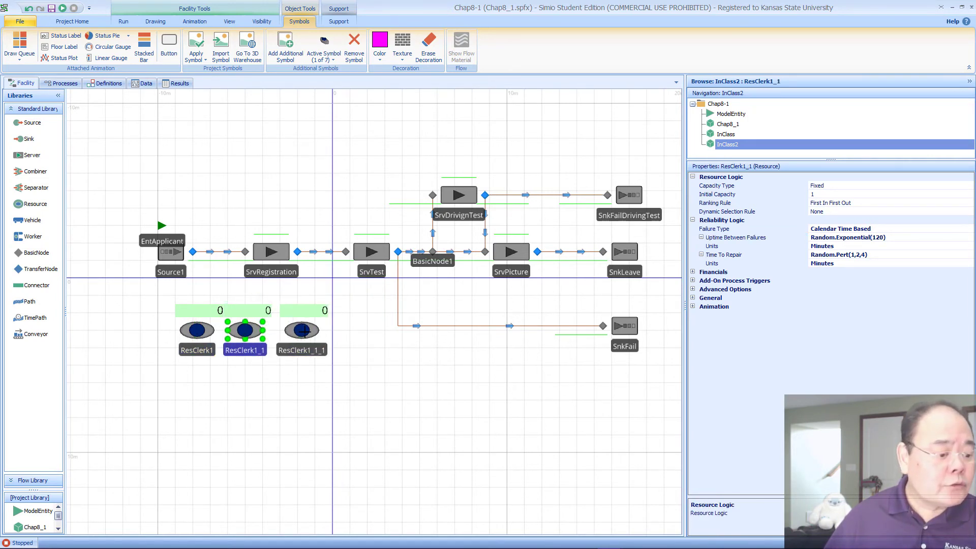
click(301, 331)
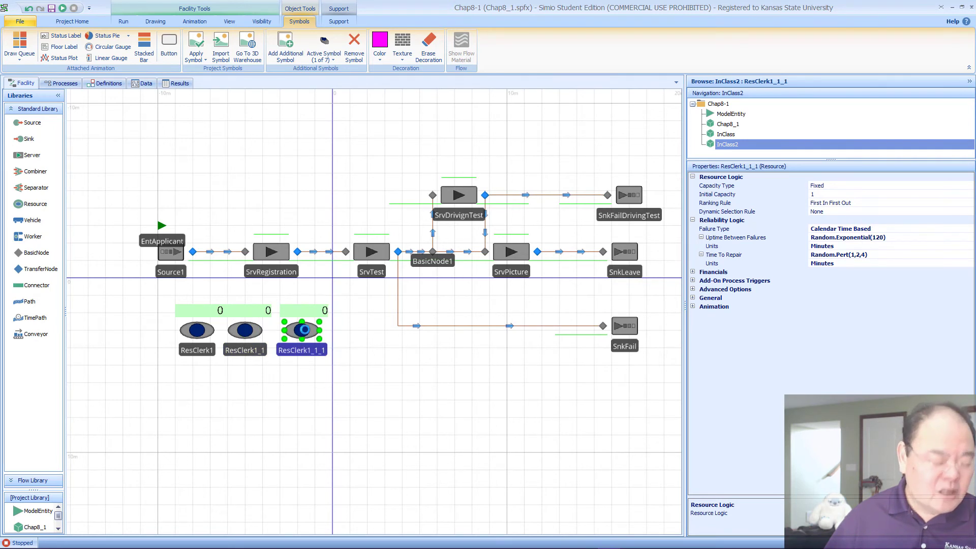
key(ctrl+v)
click(358, 330)
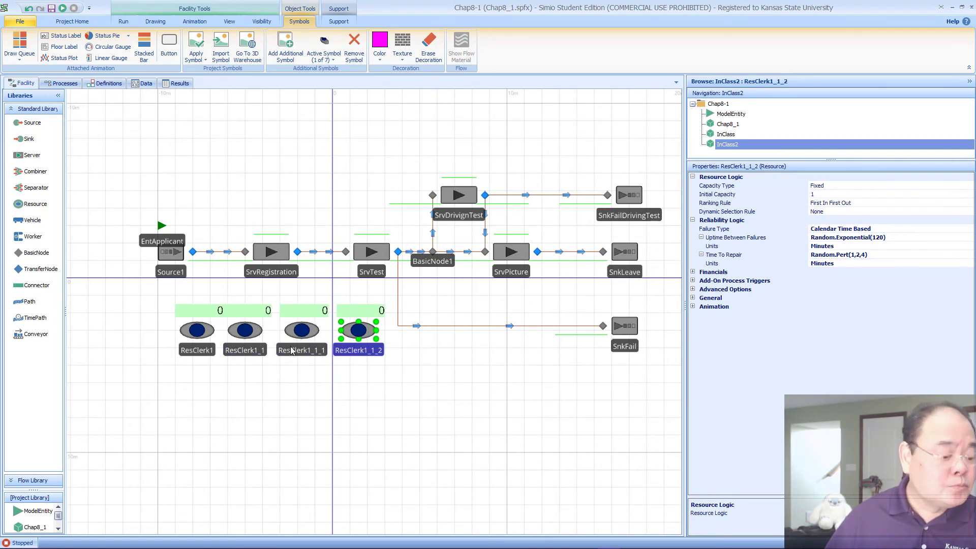
Rename the first two copied clerks as ResClerk2 and ResClerk3, in order from ResClerk1
click(261, 355)
click(257, 351)
drag(256, 348, 250, 348)
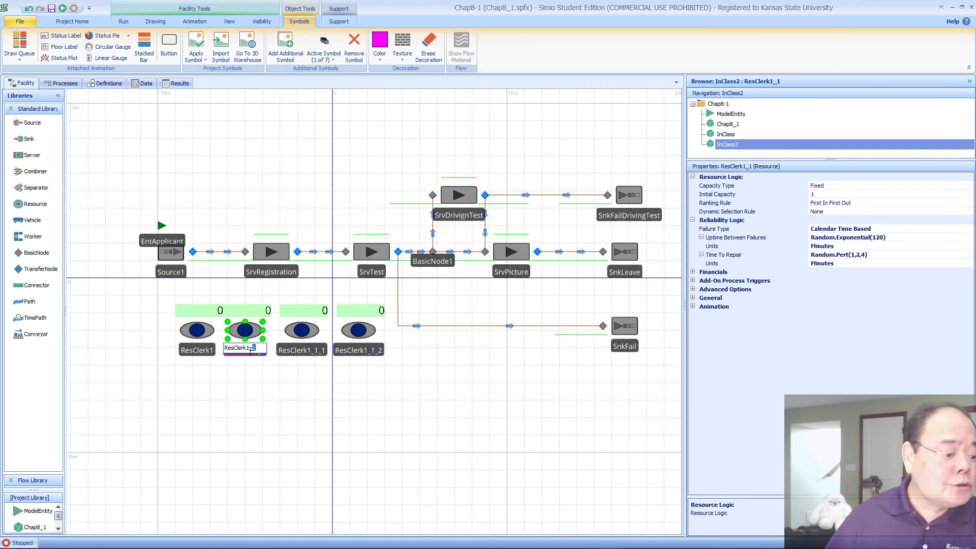
text(2)
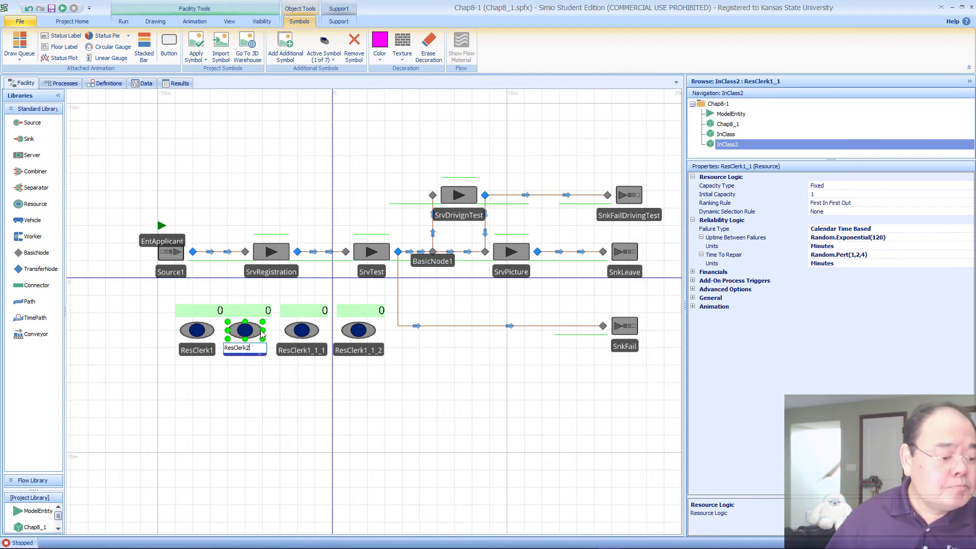
click(315, 348)
click(320, 350)
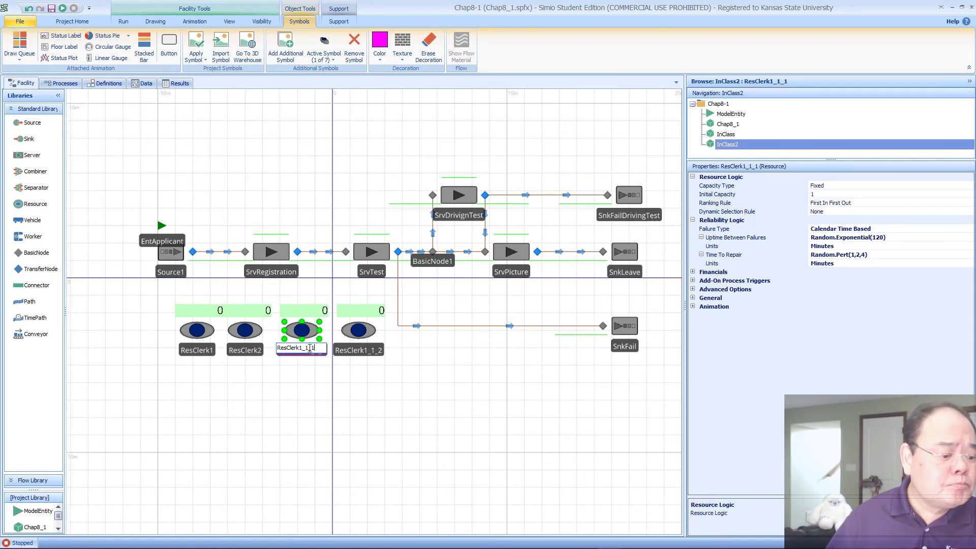
drag(315, 348, 300, 349)
text(3)
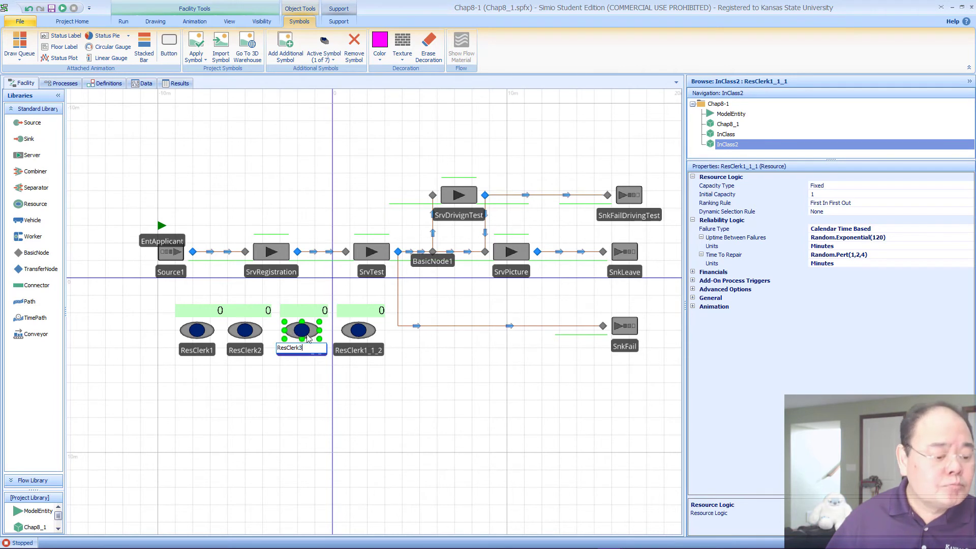
Rename the last copied clerk in the row as ResClerk4
click(367, 351)
click(368, 351)
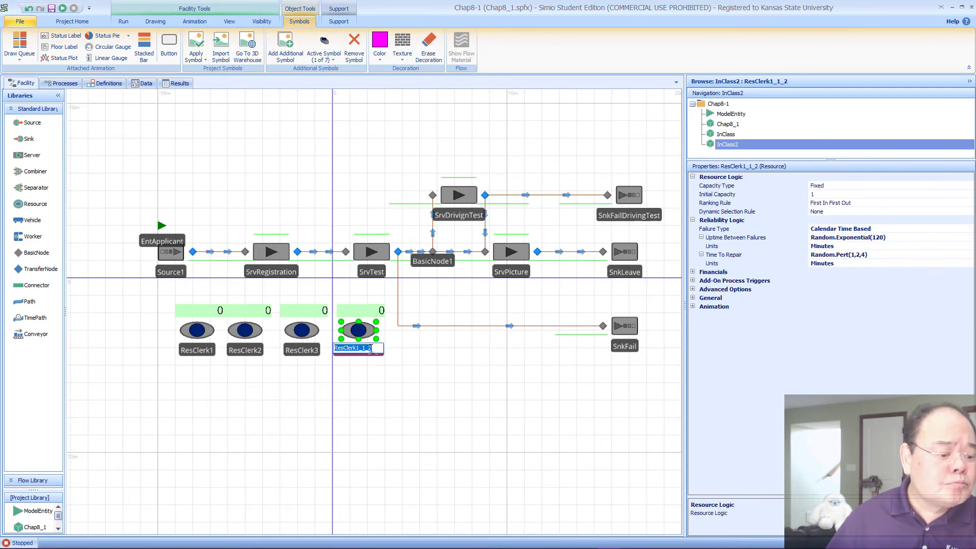
drag(372, 347, 354, 347)
text(4)
click(353, 398)
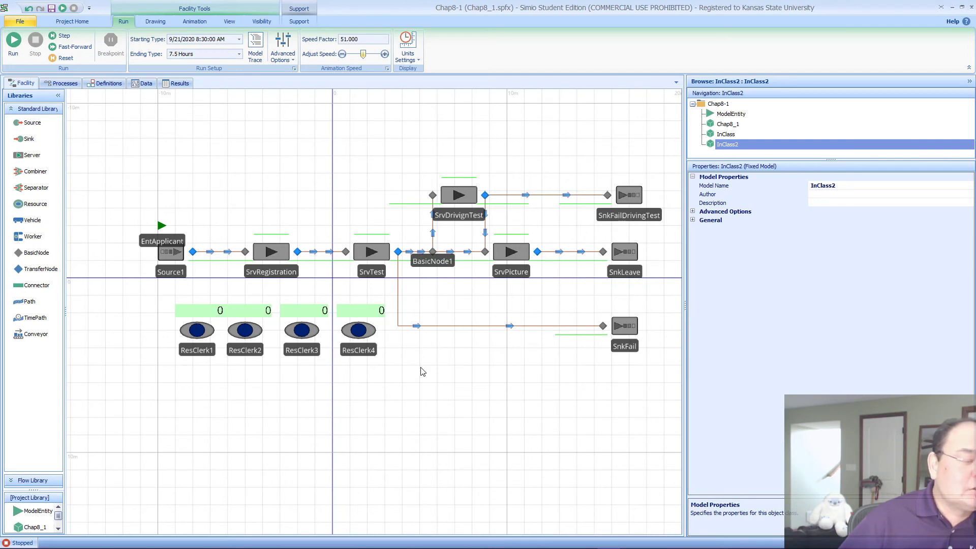
Create a new object list in the list definitions of InClass2
click(285, 256)
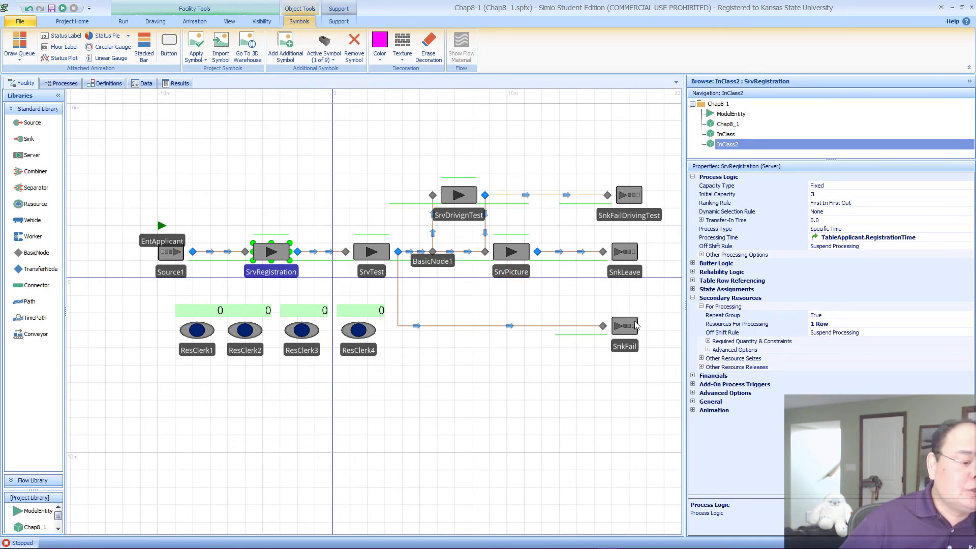
click(260, 202)
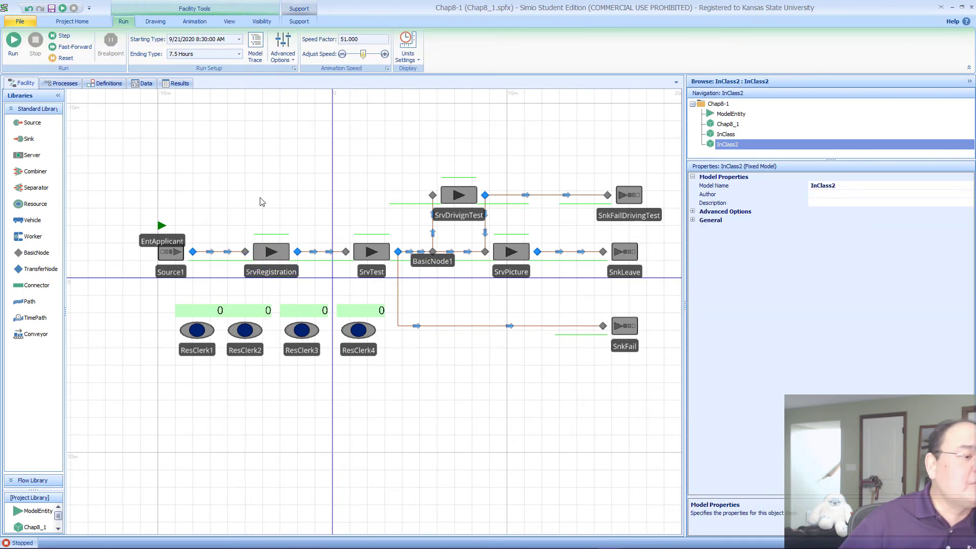
click(110, 85)
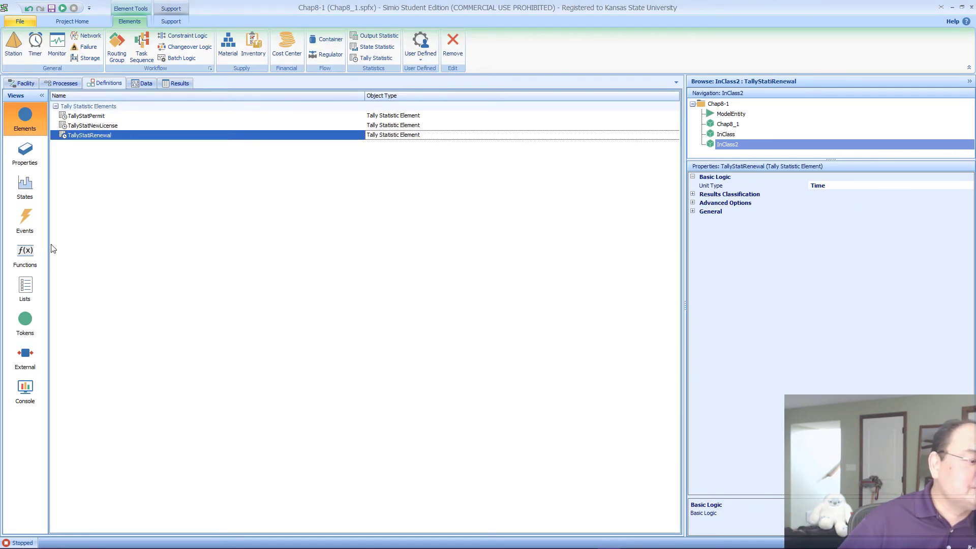
click(31, 287)
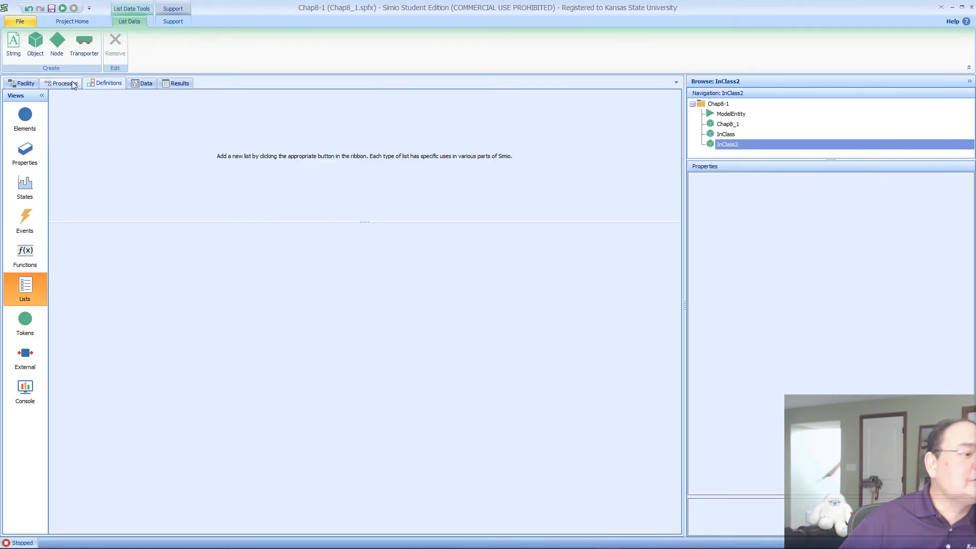
click(37, 48)
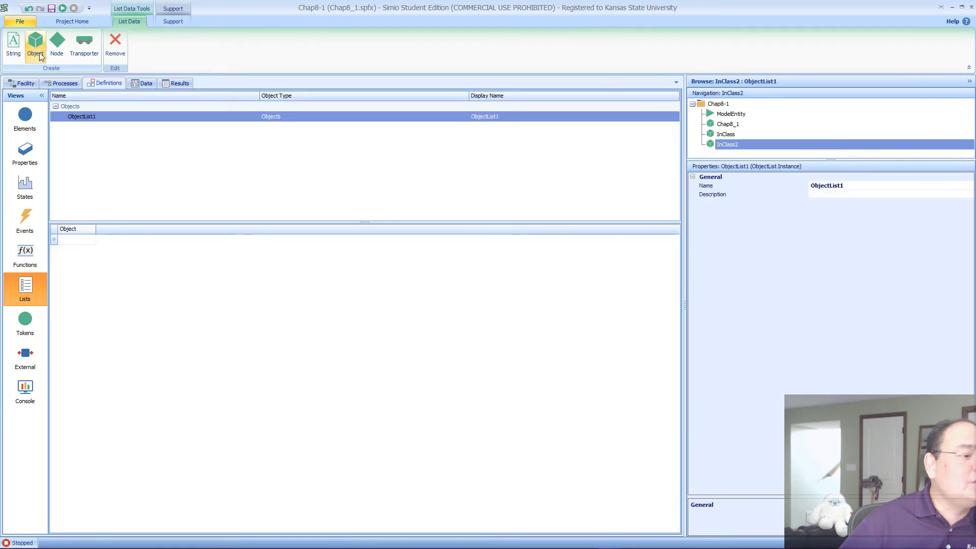
Rename the new object list as LstClerk
click(92, 117)
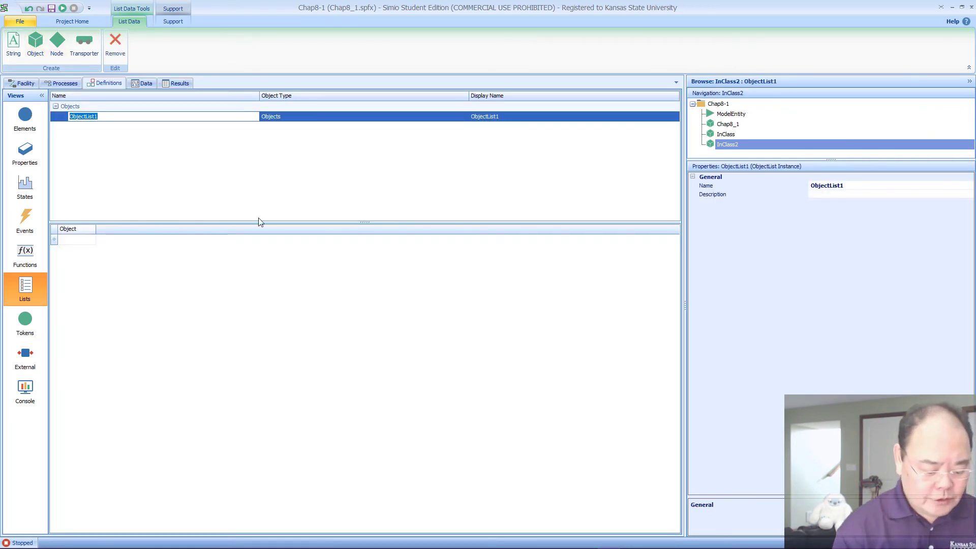
text(LstCle)
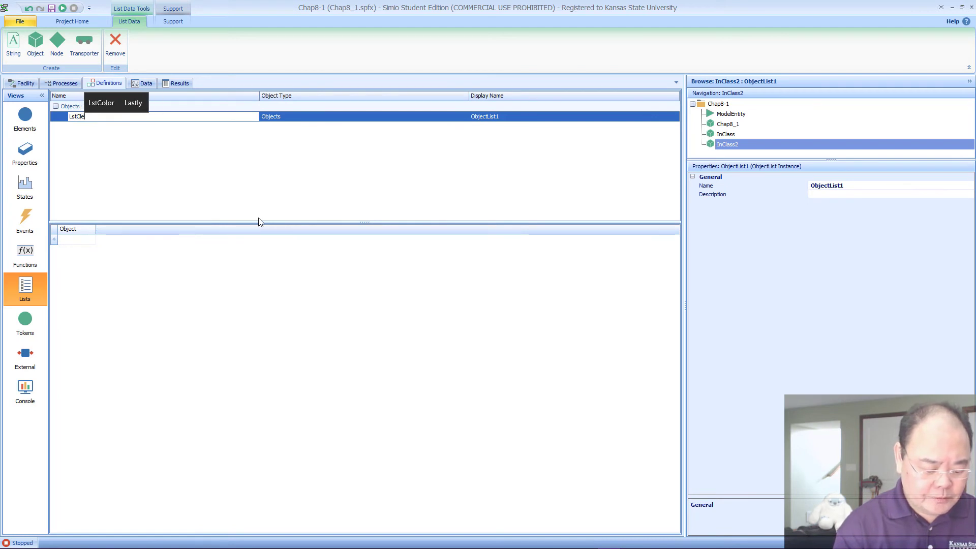
text(rk)
key(Return)
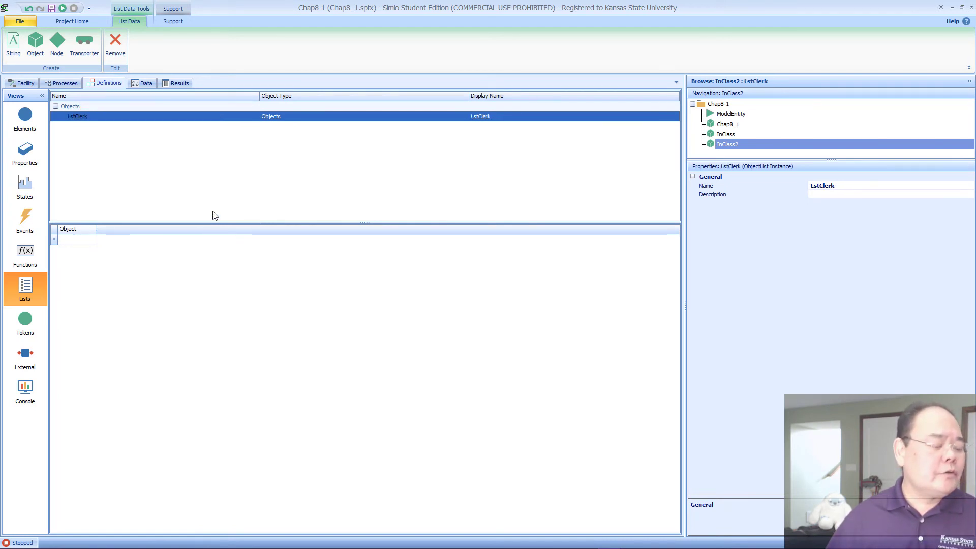
Add ResClerk1 and ResClerk2 as the first two entries of the LstClerk object list
click(80, 243)
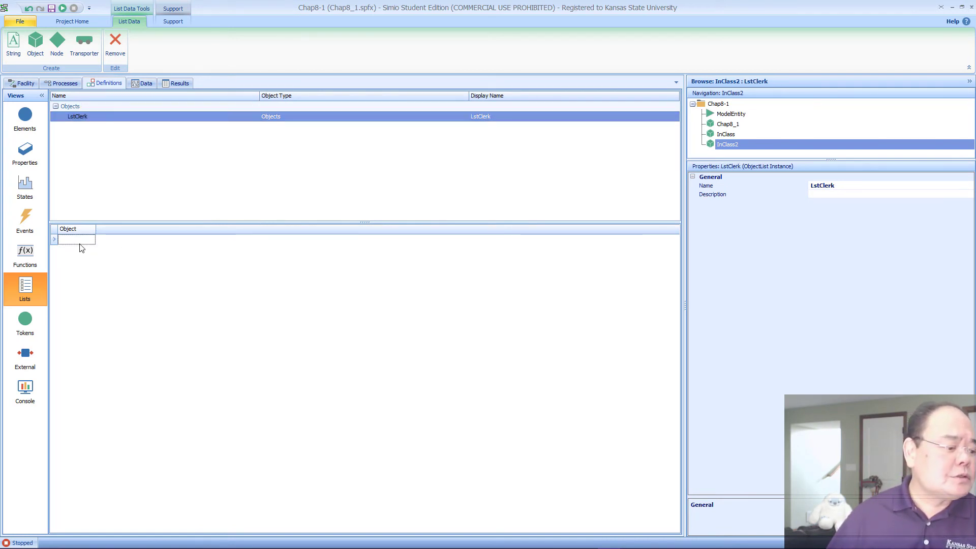
click(92, 240)
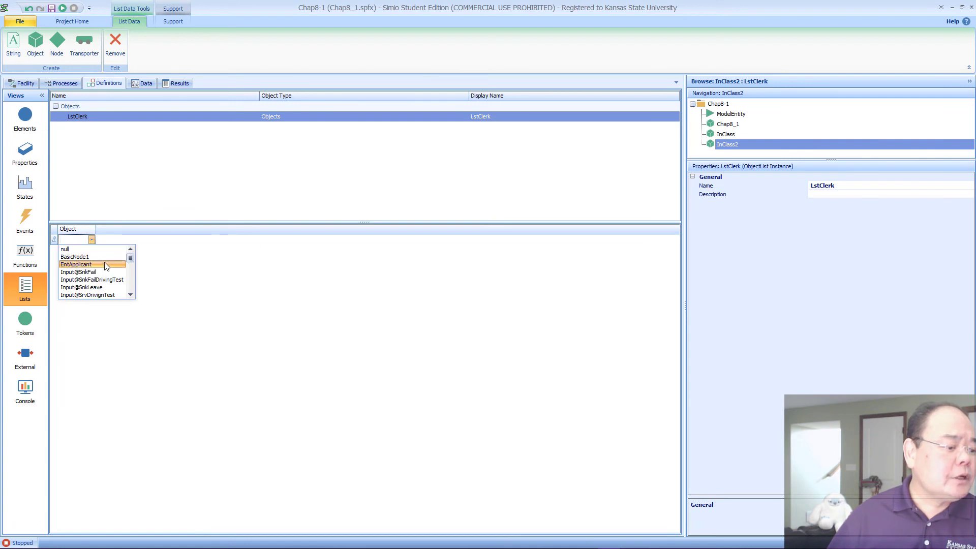
scroll(105, 265, down, 6)
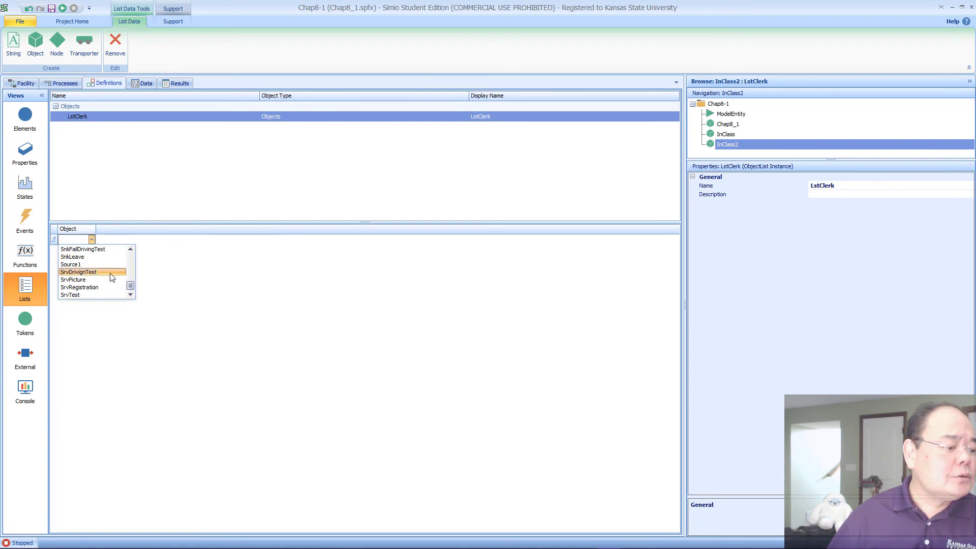
scroll(110, 289, up, 2)
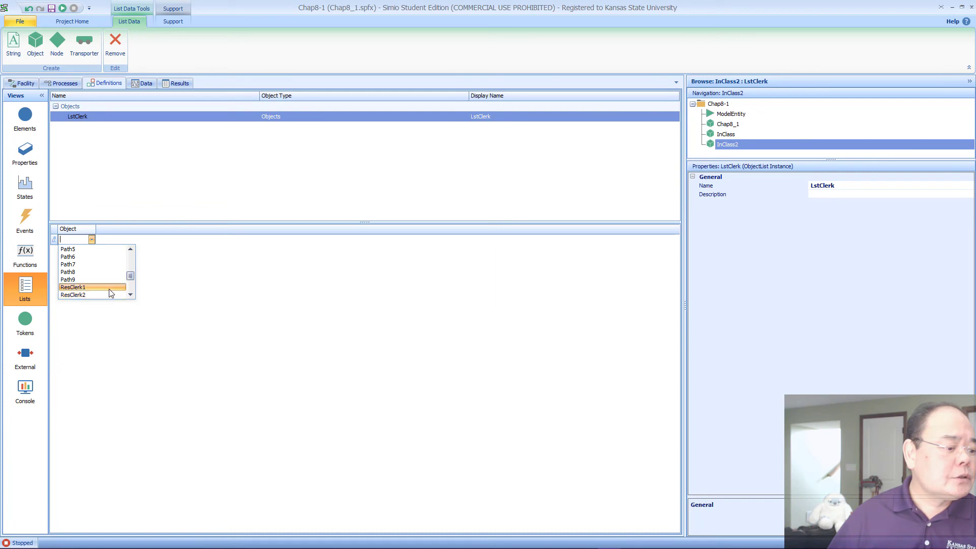
click(109, 288)
click(96, 250)
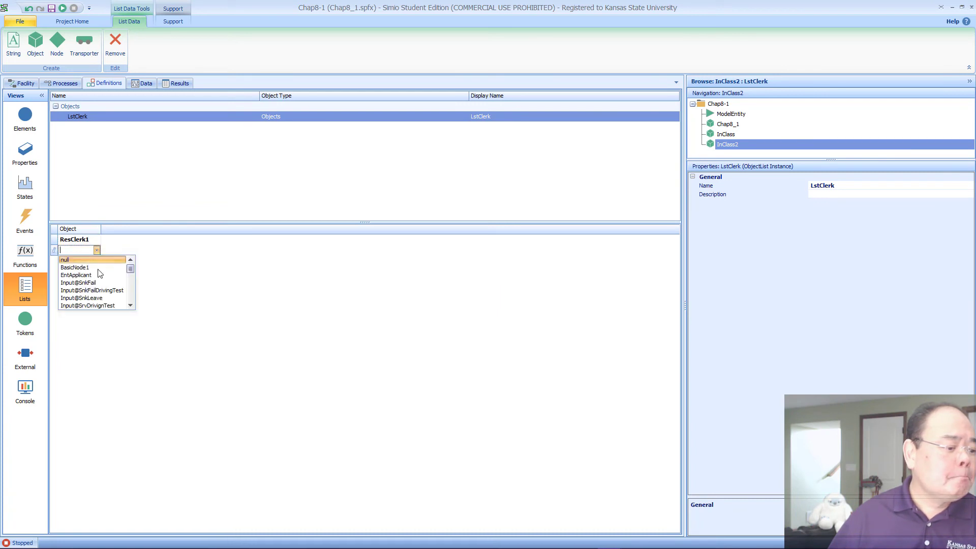
scroll(101, 282, down, 4)
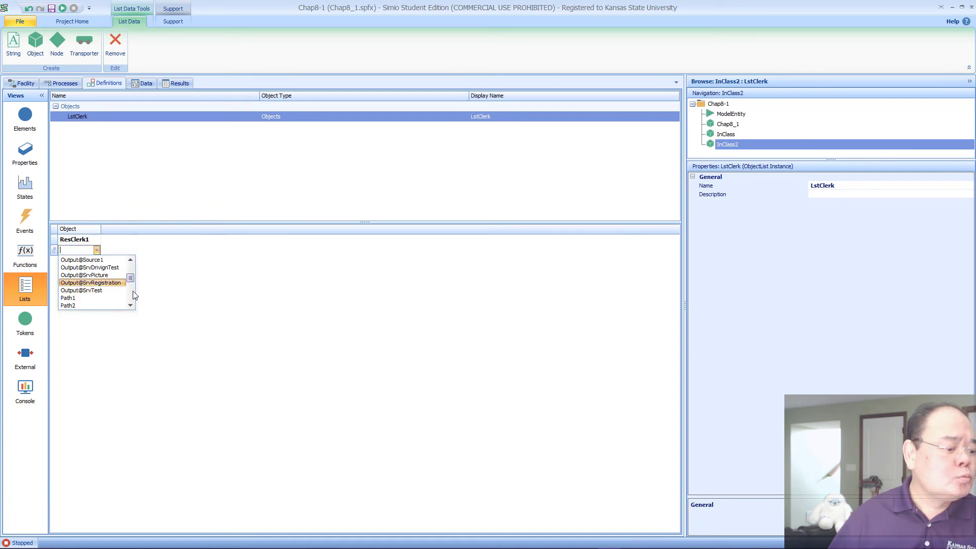
scroll(104, 295, down, 2)
scroll(123, 302, down, 3)
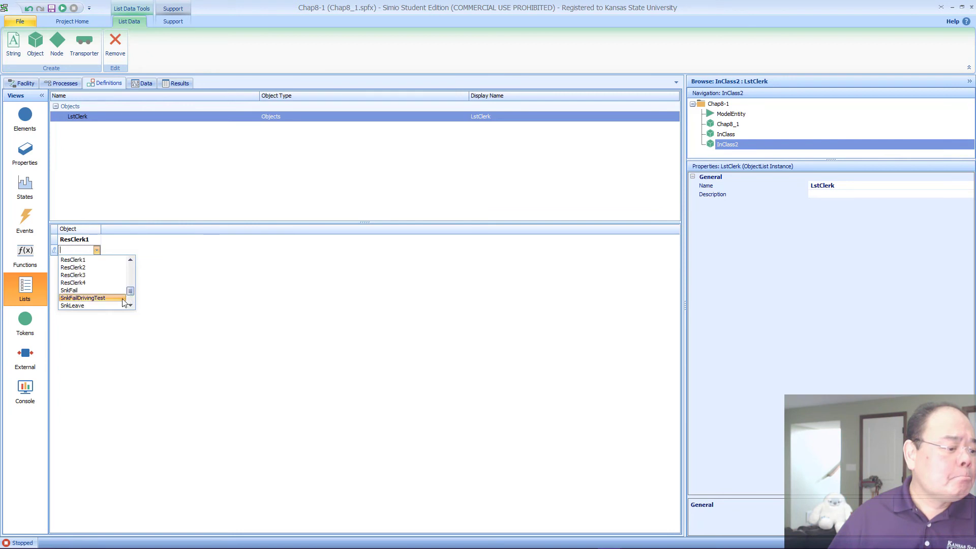
click(118, 267)
Add ResClerk3 and ResClerk4 as the third and fourth entries of the LstClerk object list
click(97, 260)
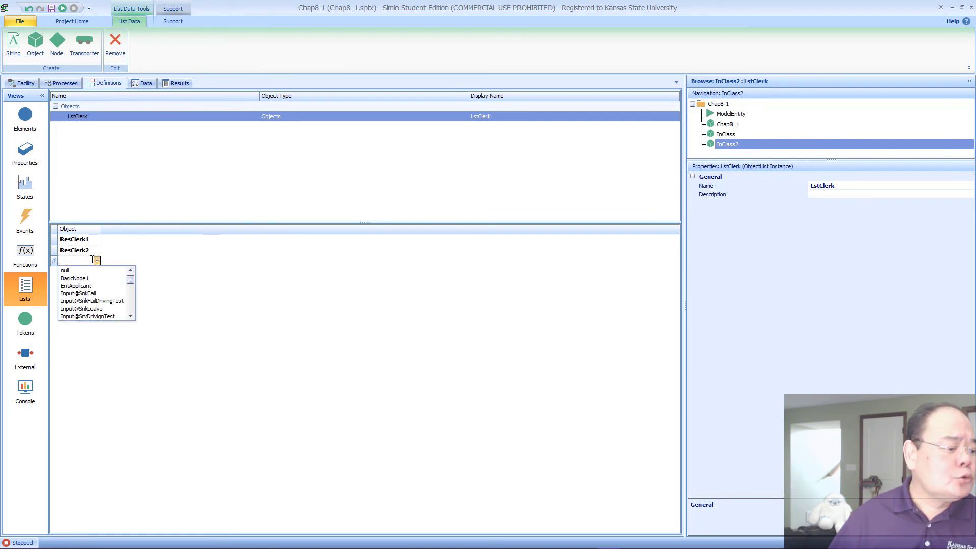
click(130, 303)
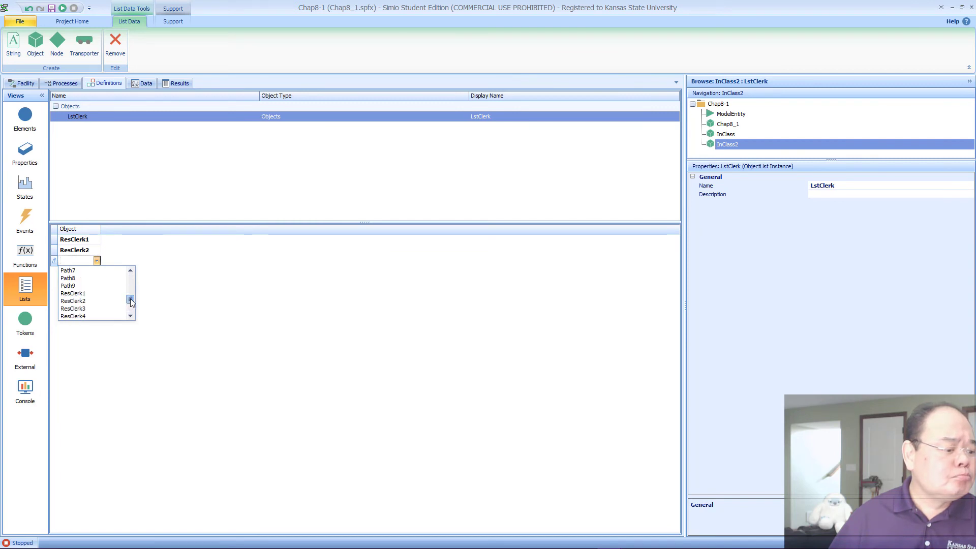
click(102, 308)
click(95, 271)
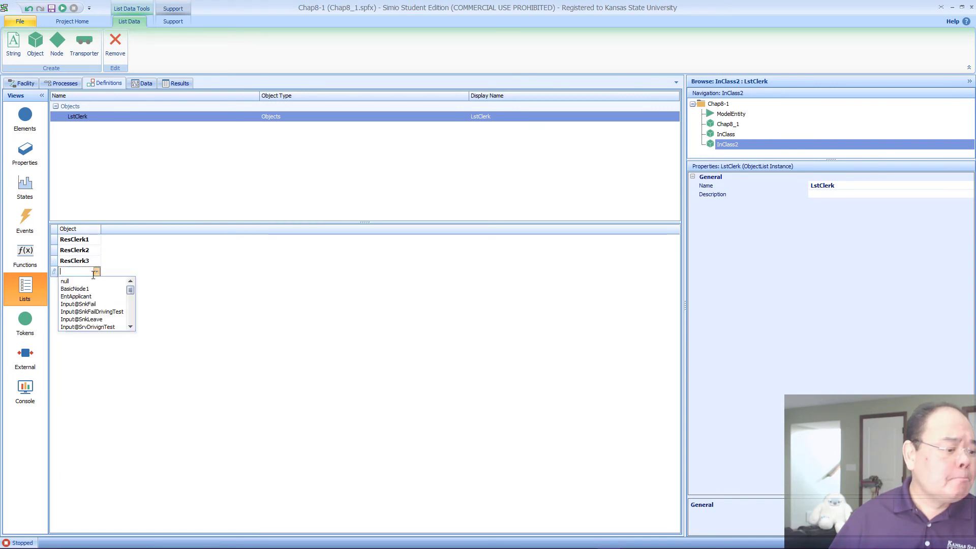
drag(129, 295, 132, 316)
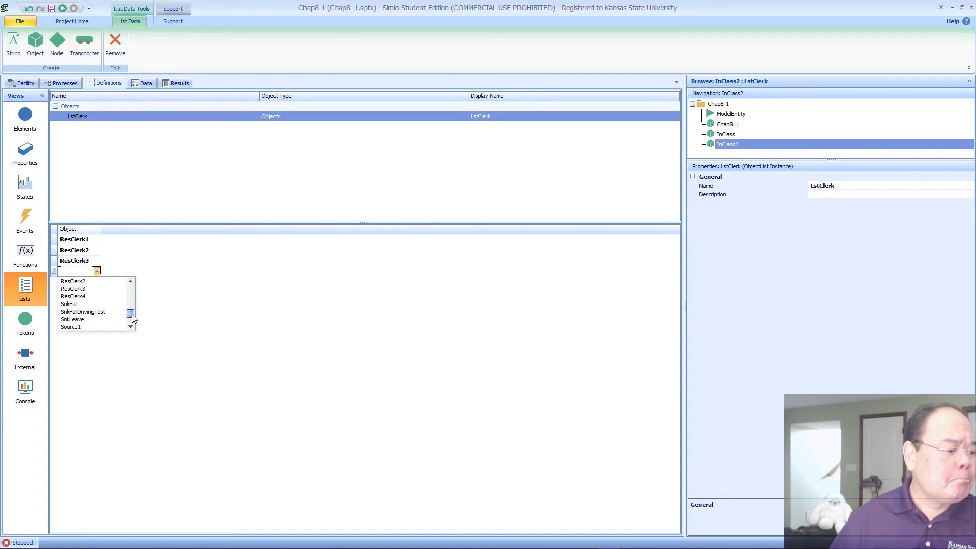
click(101, 293)
key(Return)
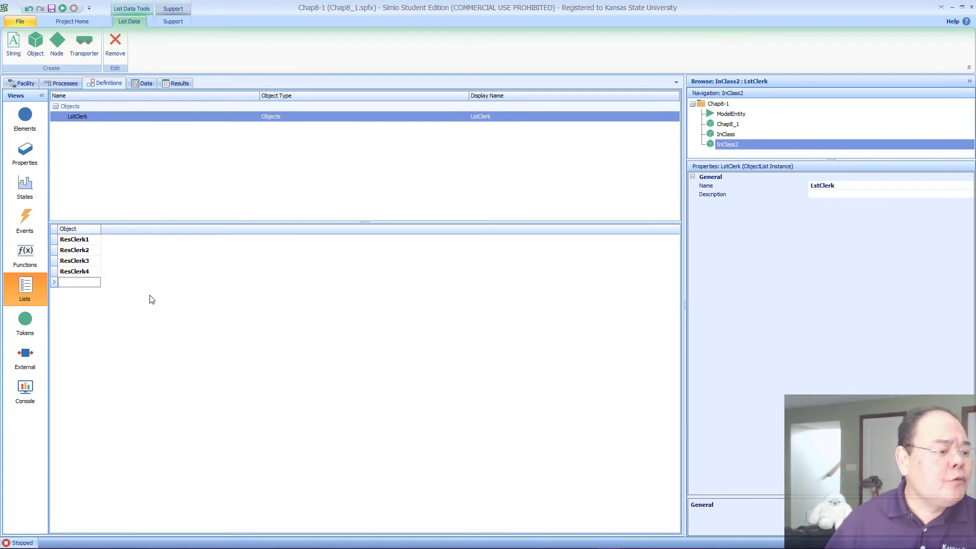
In the facility model, set the object type of SrvRegistration's secondary resource for processing to Select From List
click(23, 83)
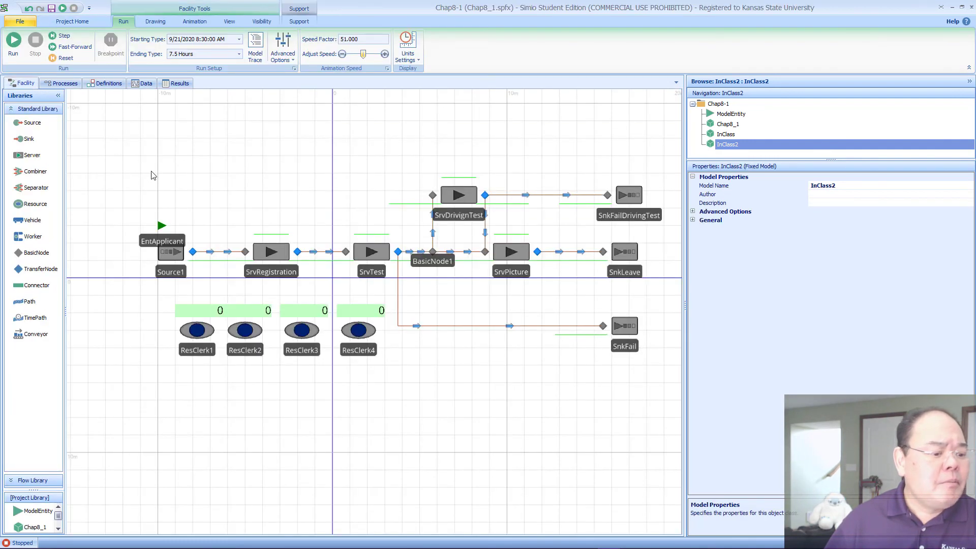
click(271, 252)
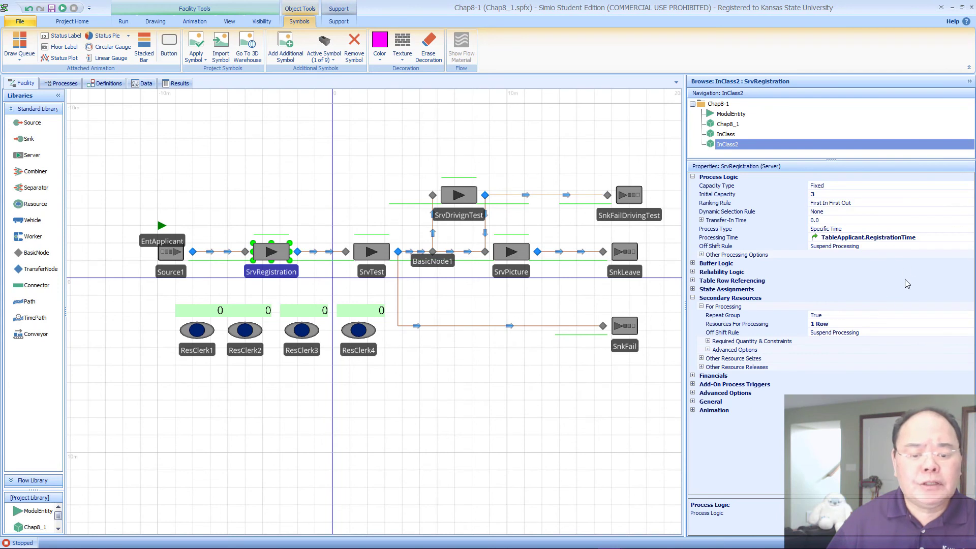
click(896, 324)
click(968, 323)
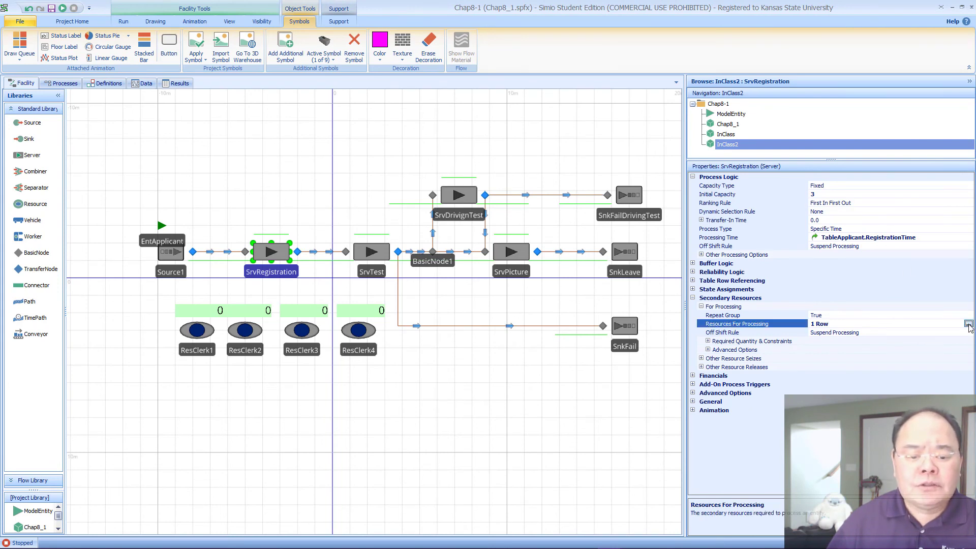
click(727, 295)
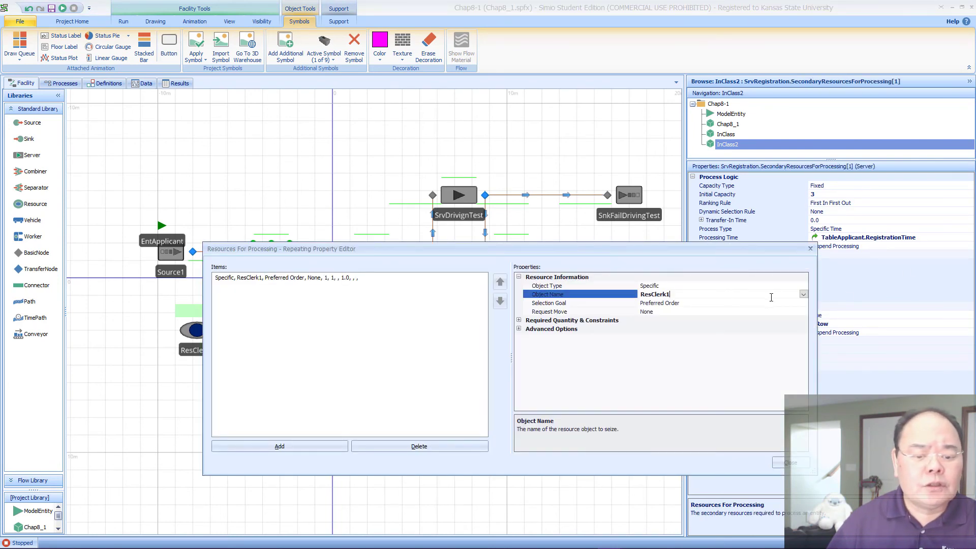
click(803, 294)
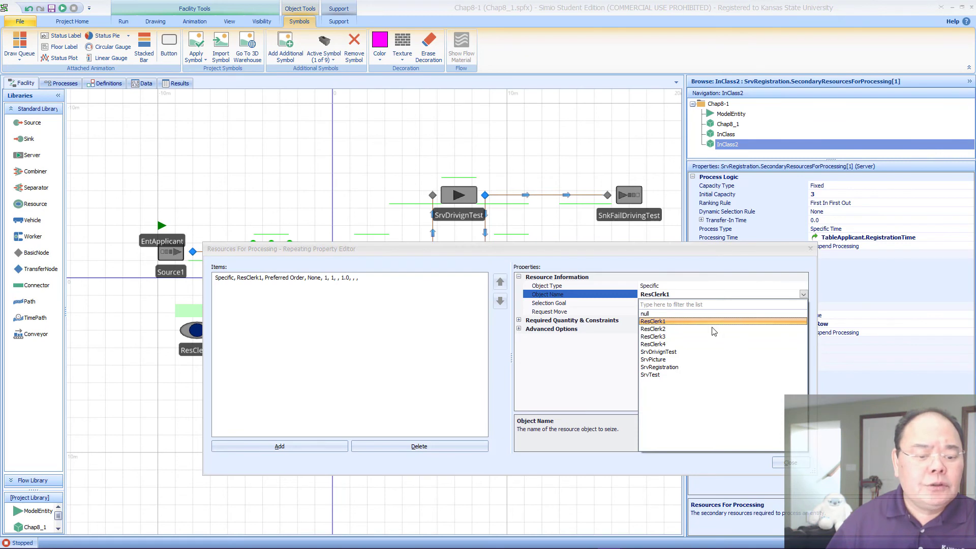
click(714, 286)
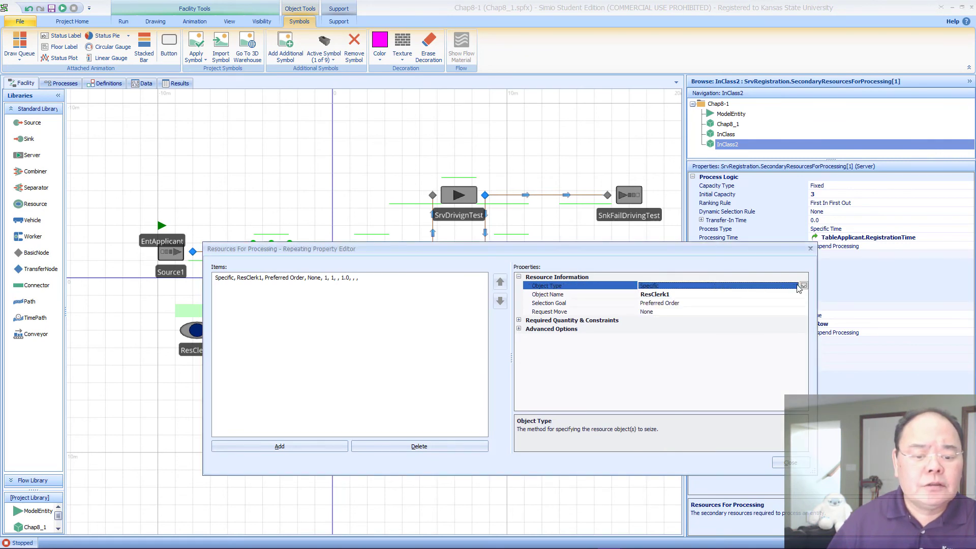
click(803, 286)
click(703, 304)
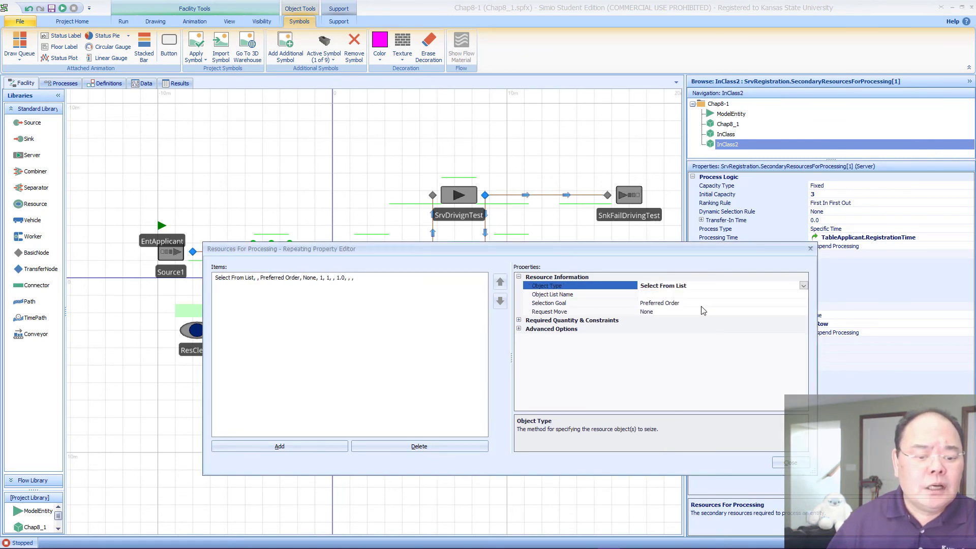
Use LstClerk as the object list for SrvRegistration's processing resource, with the selection goal set to Random
click(692, 295)
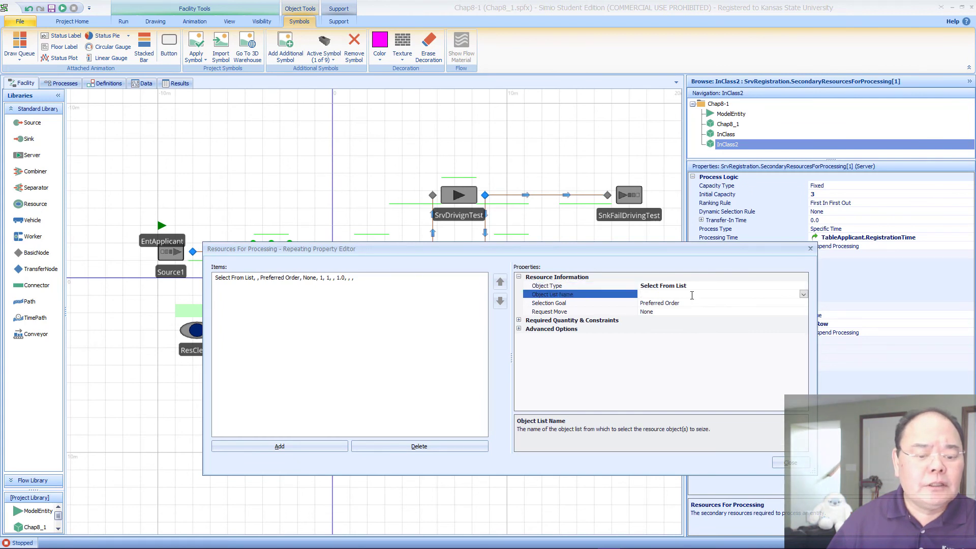
click(803, 293)
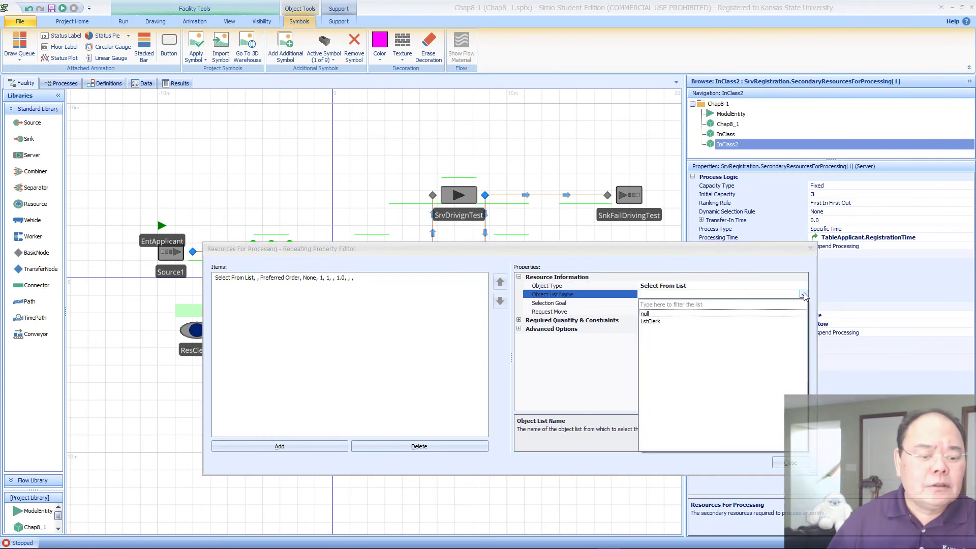
click(653, 322)
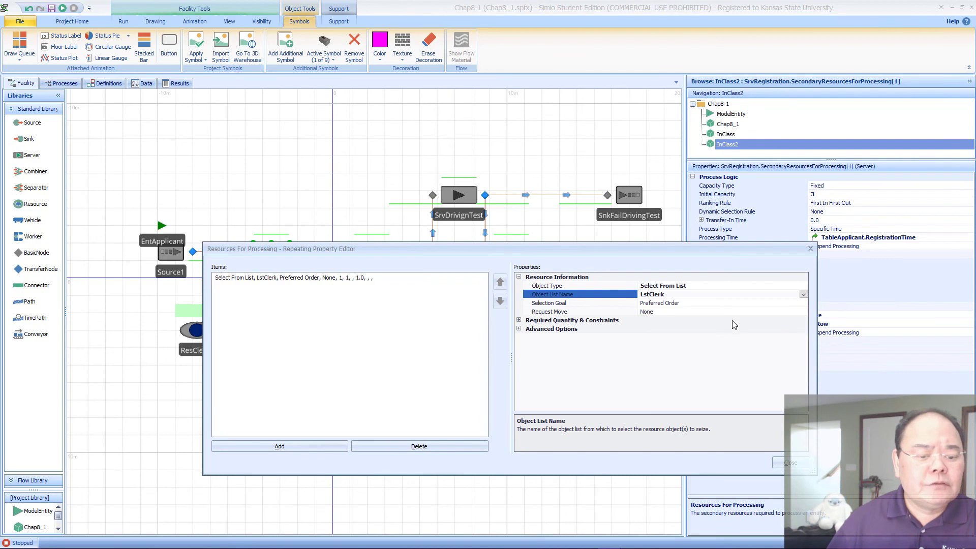
click(739, 304)
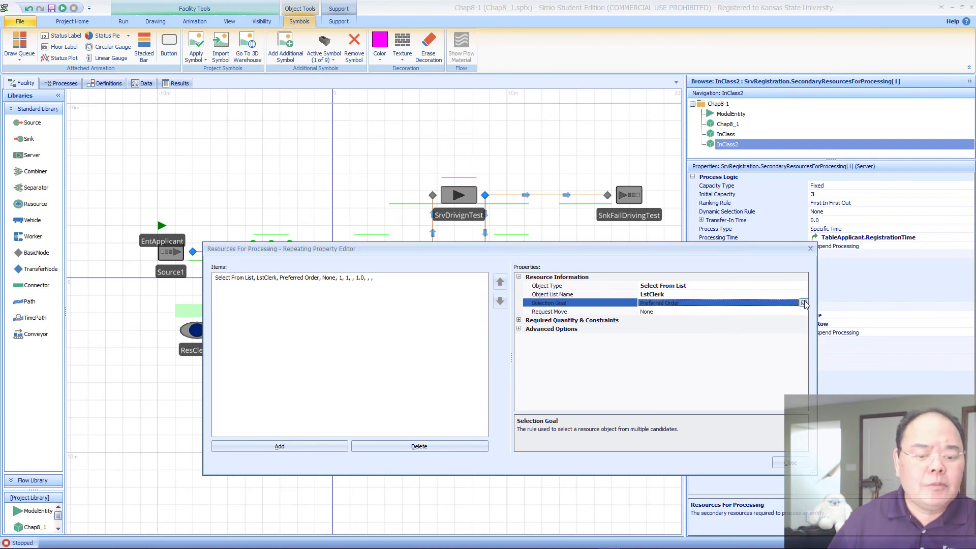
click(803, 303)
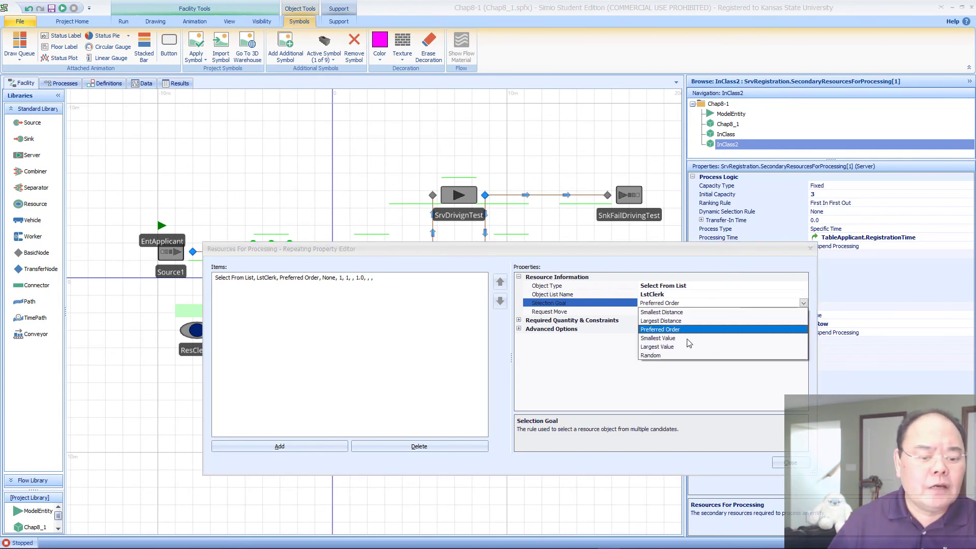
click(661, 355)
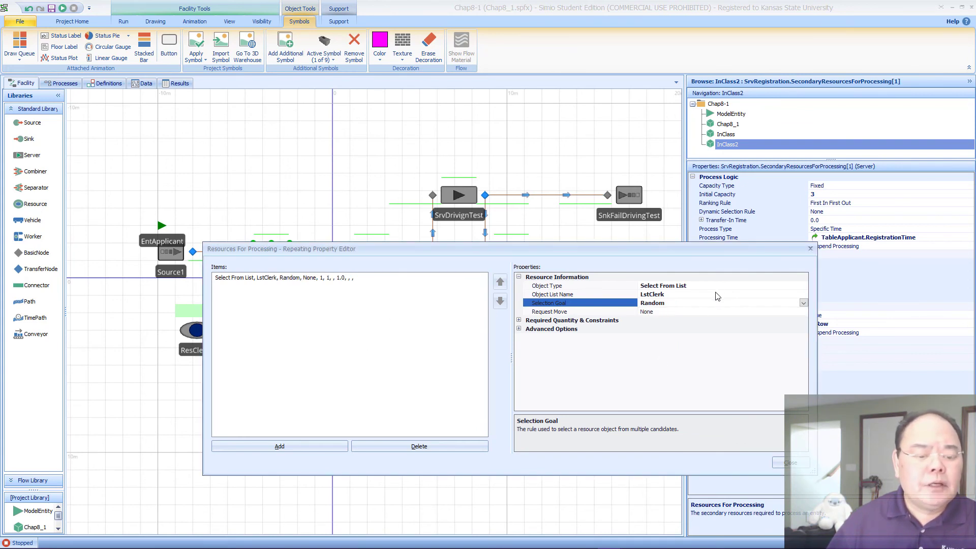
click(786, 463)
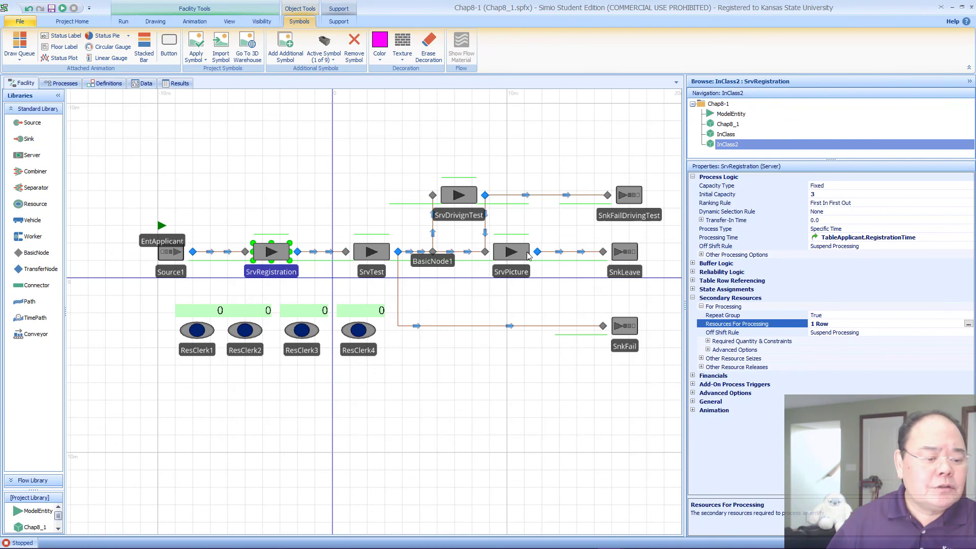
Set the object type of SrvPicture's secondary resource for processing to Select From List
click(531, 257)
click(943, 326)
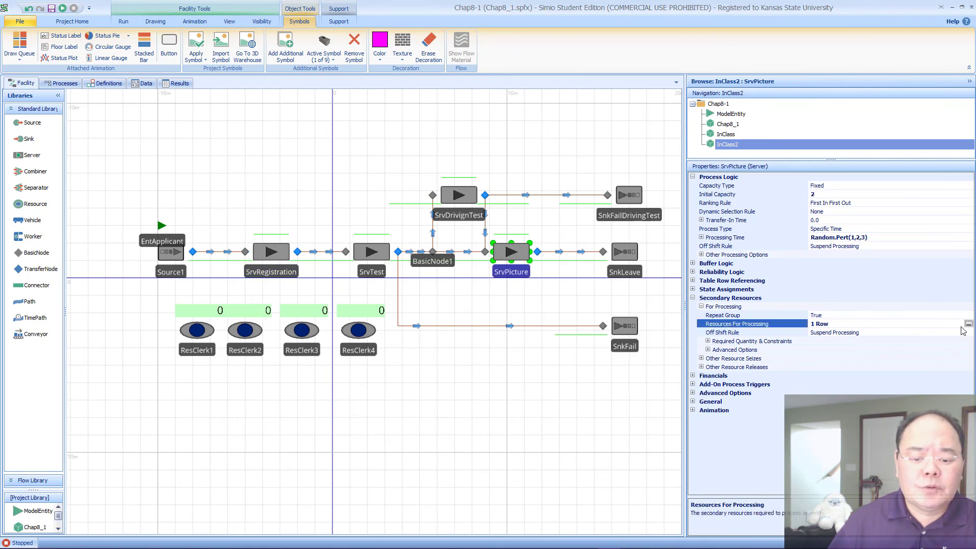
click(968, 323)
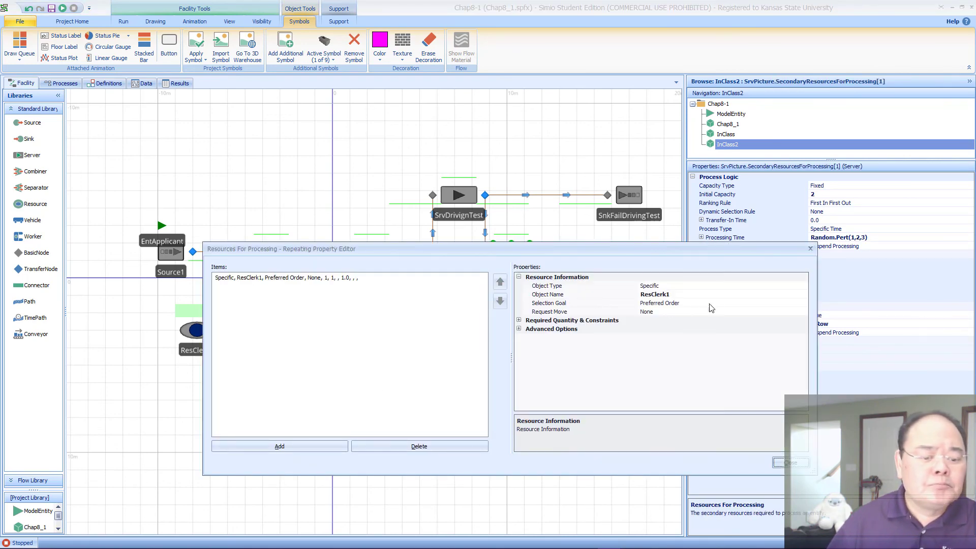
click(735, 288)
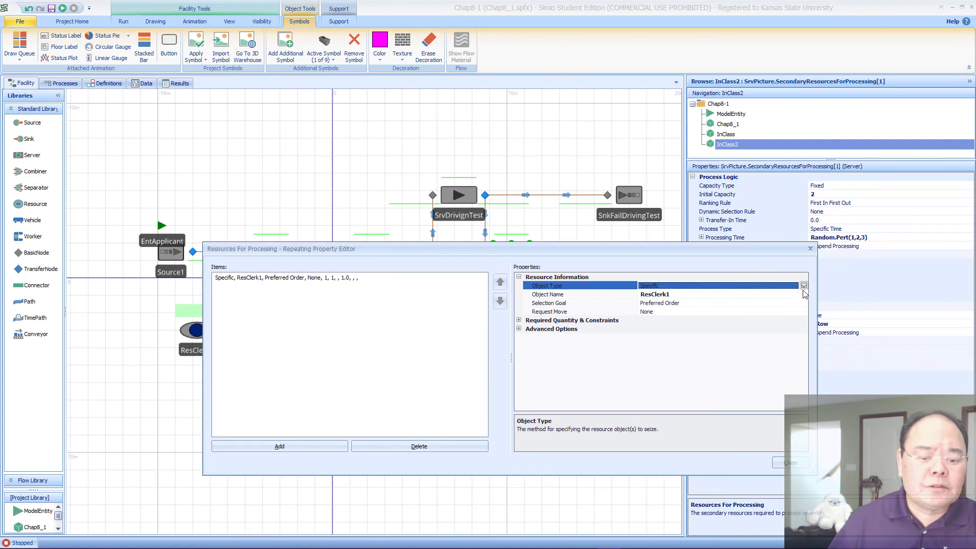
click(804, 286)
click(660, 303)
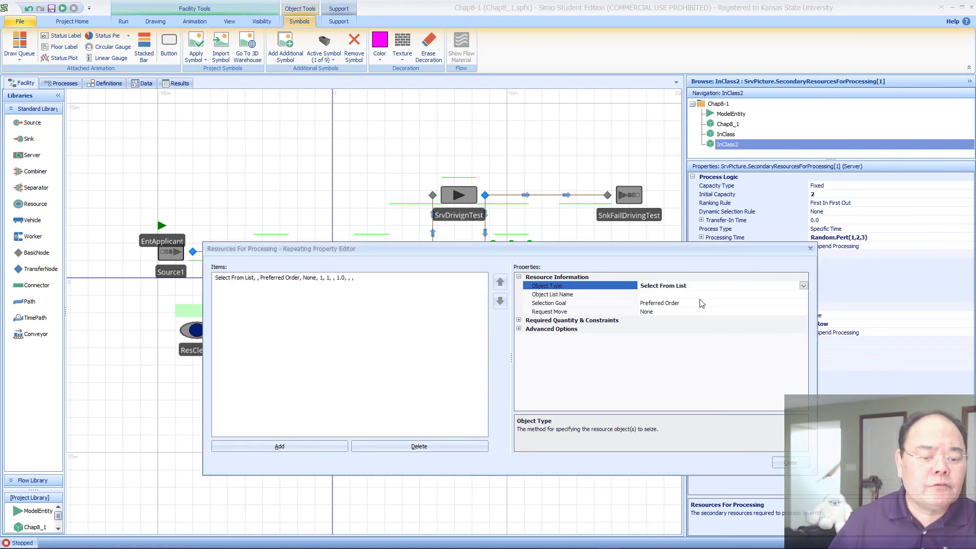
Choose LstClerk as the object list for SrvPicture's processing resource
click(762, 295)
click(805, 288)
click(782, 295)
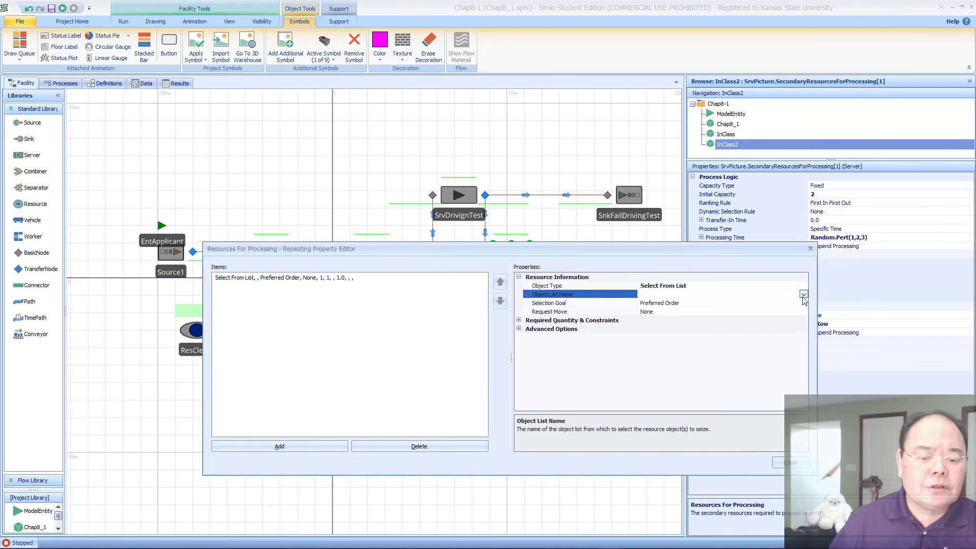
click(803, 295)
click(667, 320)
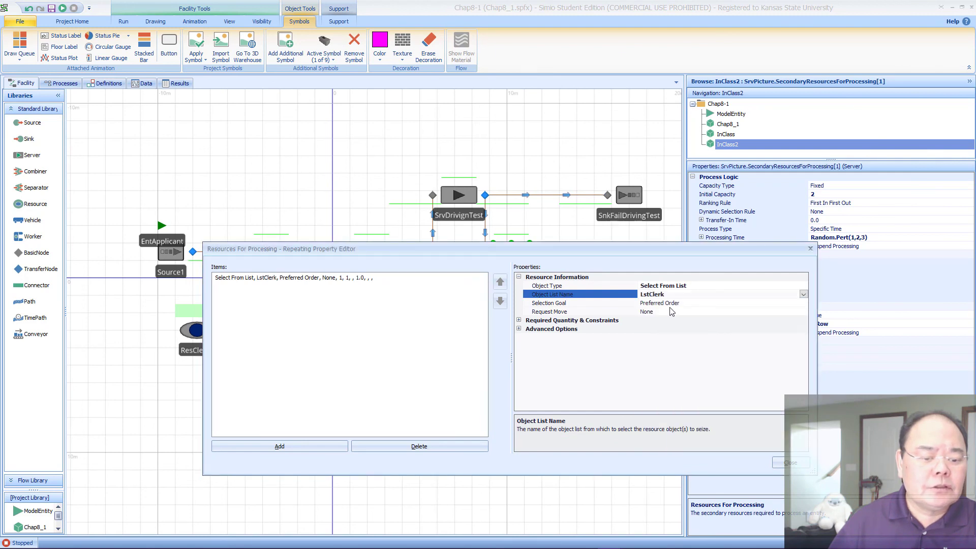
Set the selection goal of SrvPicture's secondary resource for processing to Random and close the repeating property editor
click(674, 304)
click(803, 303)
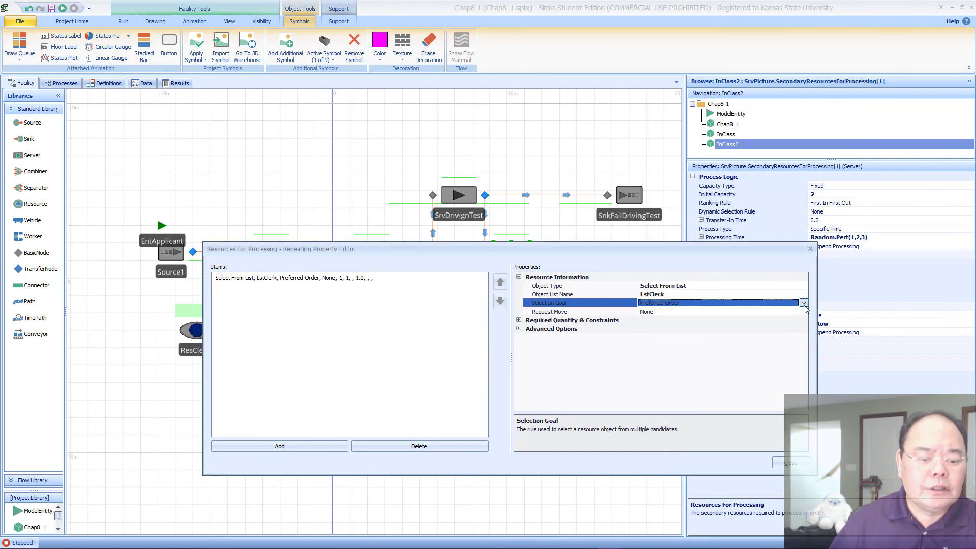
click(662, 355)
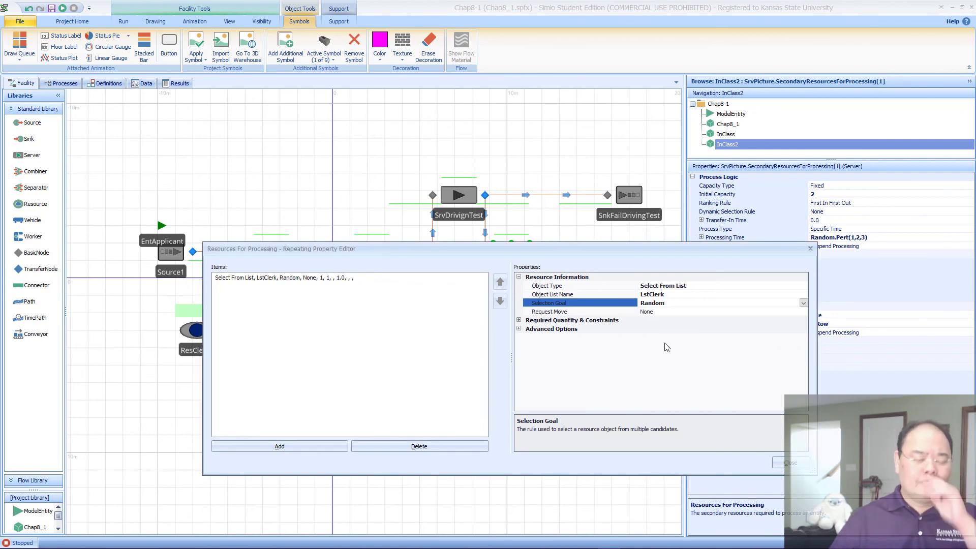
click(678, 304)
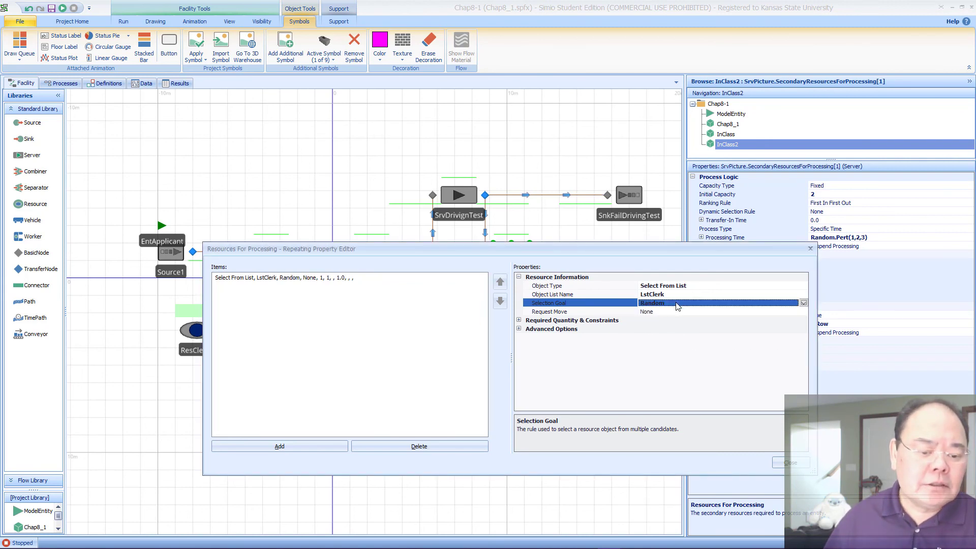
click(802, 304)
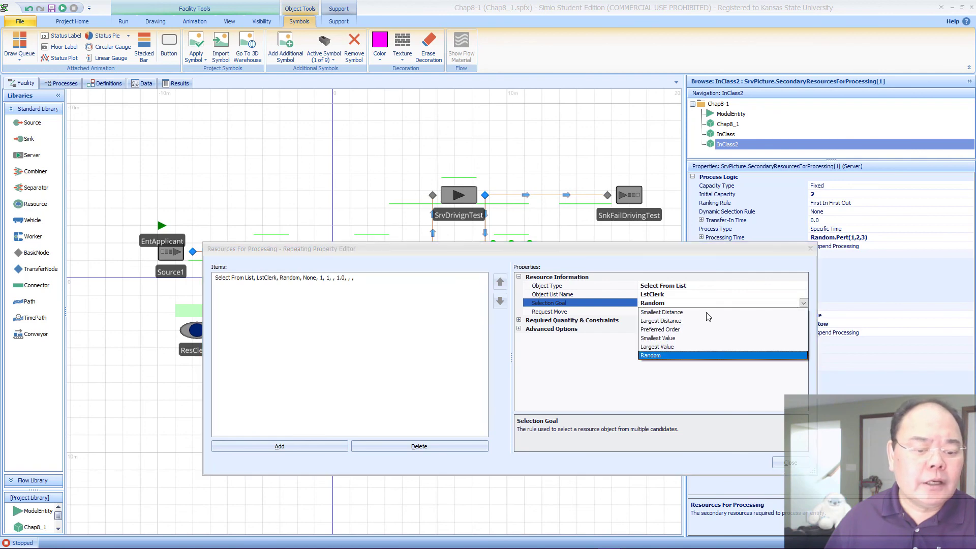
click(677, 391)
click(786, 463)
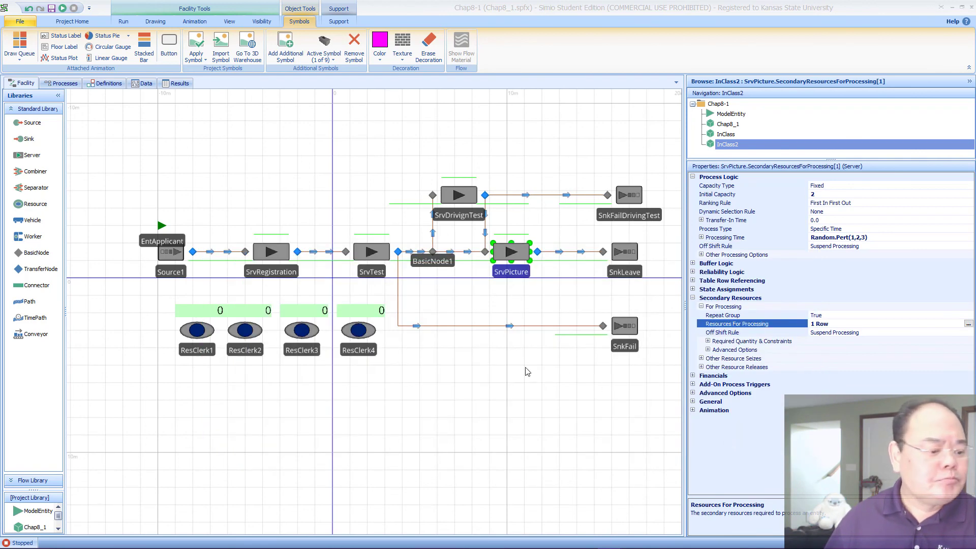
Select ResClerk3 in the facility model and start the simulation run
click(305, 333)
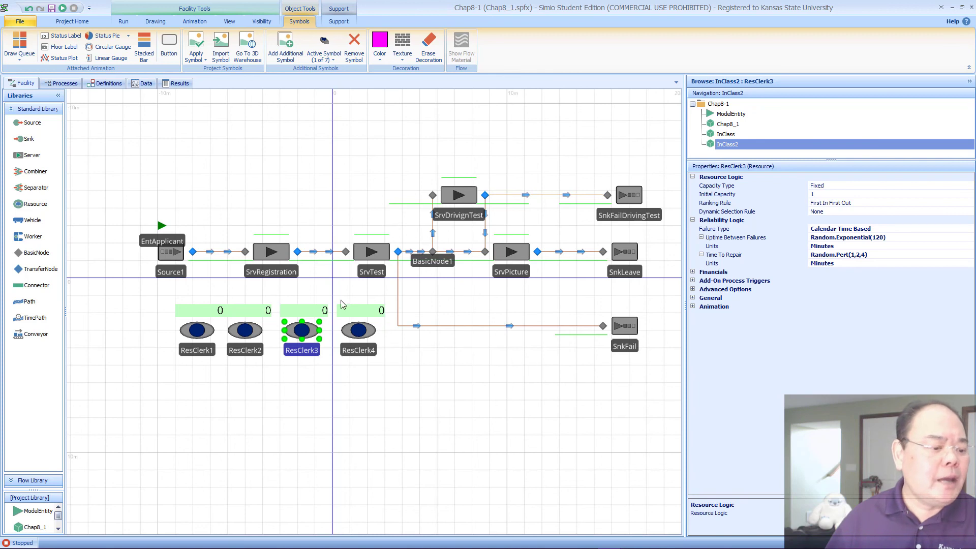
click(123, 22)
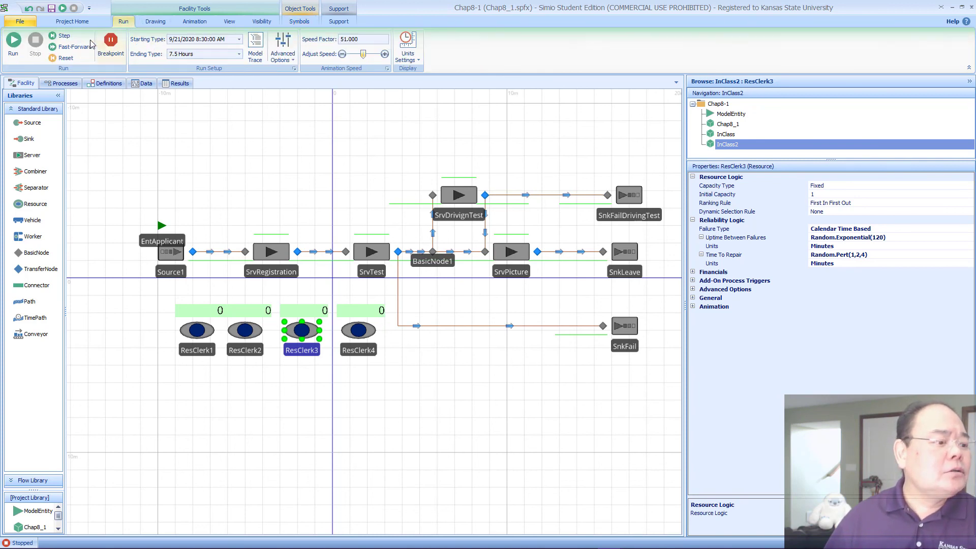
click(13, 39)
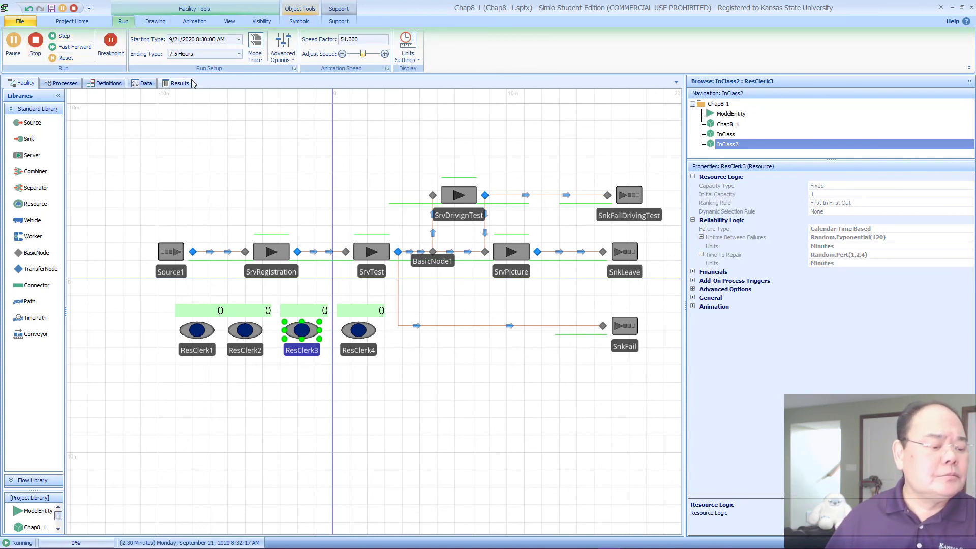